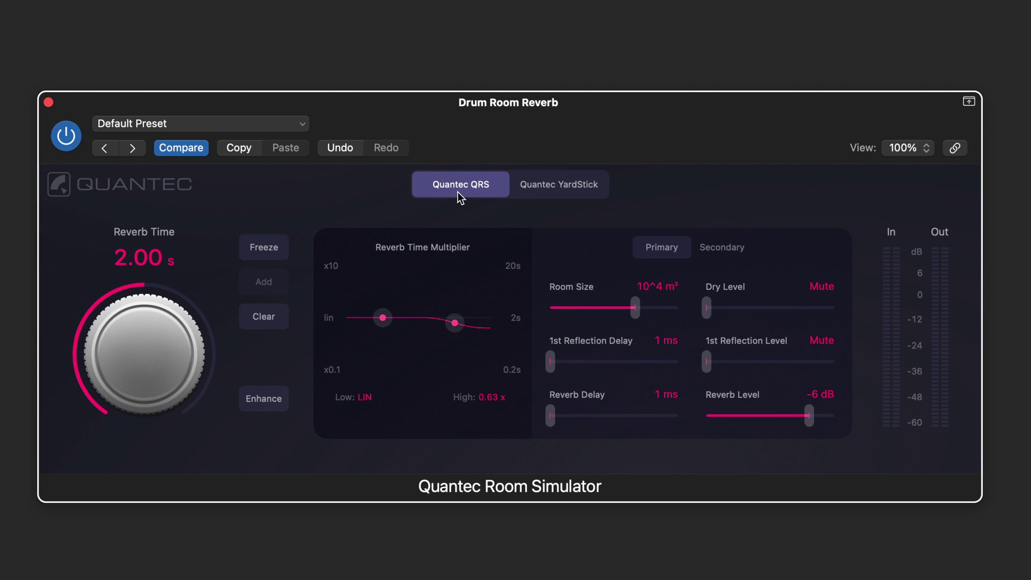
- Back in QRS, set reverb time to 1.60 s and room size to 10^3 m³, trying the decay multipliers
left_click(555, 187)
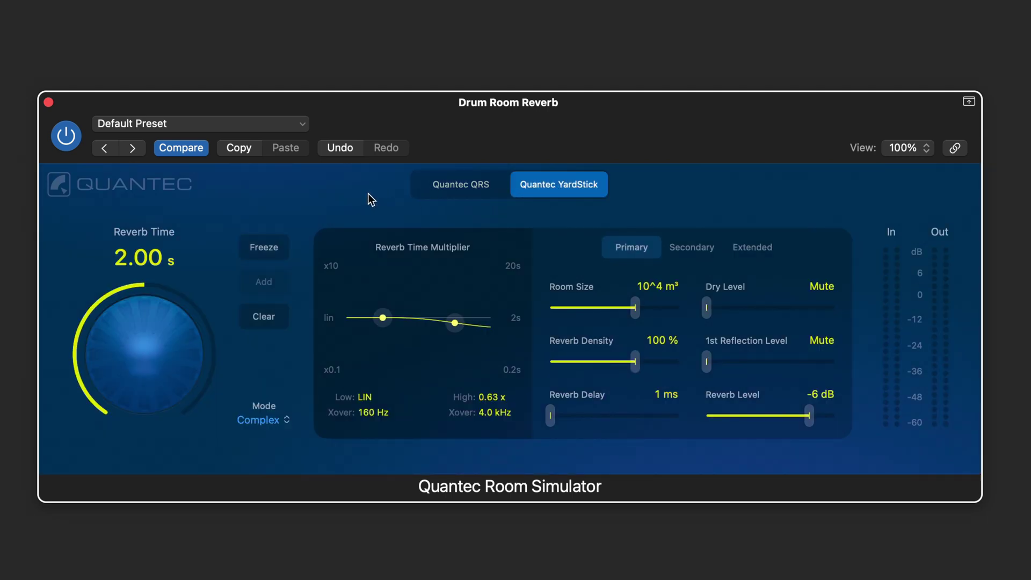
left_click(472, 188)
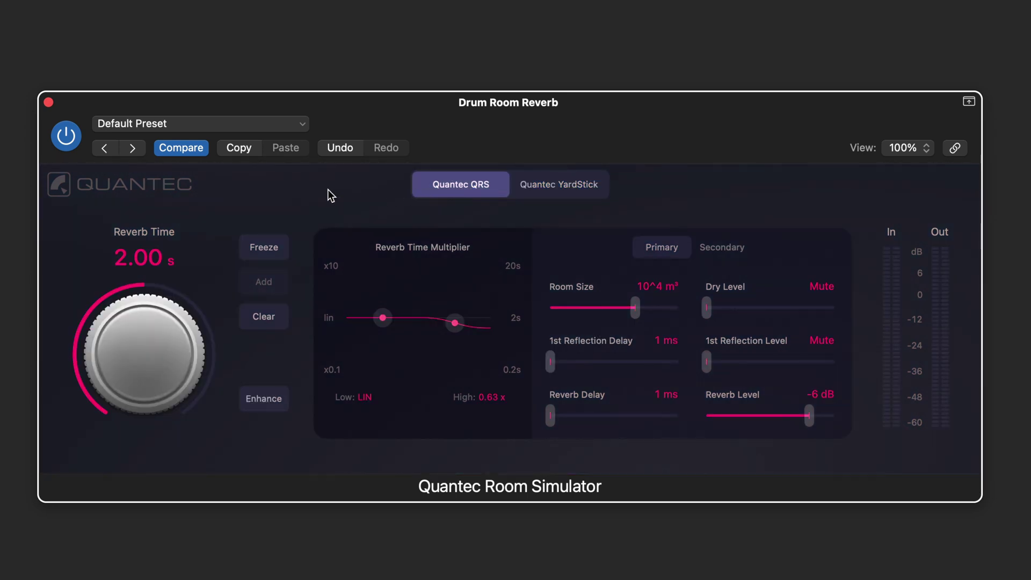
mouse_move(145, 311)
left_mouse_down()
mouse_move(124, 336)
mouse_move(135, 319)
left_mouse_up()
left_click_drag(638, 305, 614, 307)
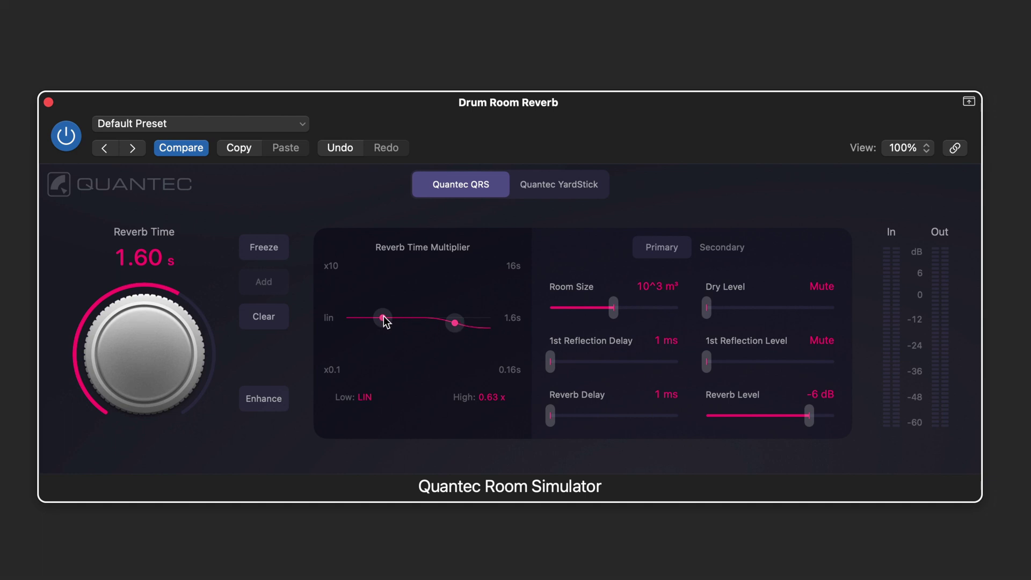
mouse_move(384, 317)
left_mouse_down()
mouse_move(382, 338)
mouse_move(382, 315)
left_mouse_up()
mouse_move(461, 325)
left_mouse_down()
mouse_move(458, 296)
mouse_move(460, 326)
left_mouse_up()
- Set first reflections to 72 ms at -21 dB and lower the reverb level to -11 dB
left_click_drag(552, 363, 596, 362)
left_click_drag(707, 362, 747, 361)
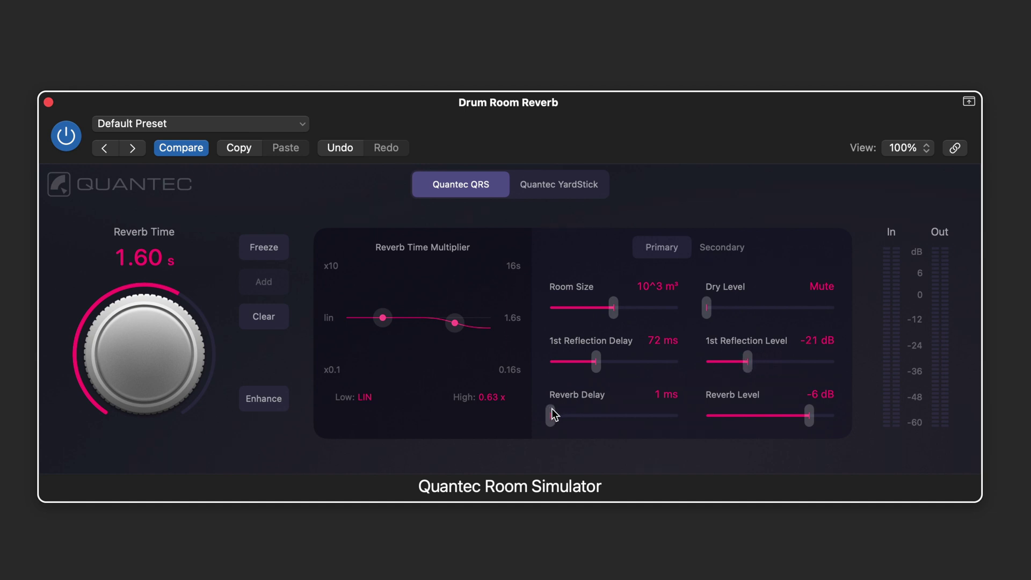
left_click_drag(553, 411, 594, 411)
left_click_drag(804, 416, 787, 415)
- Set the Secondary 1st Reflection Source to L R, then return to Primary
left_click(734, 248)
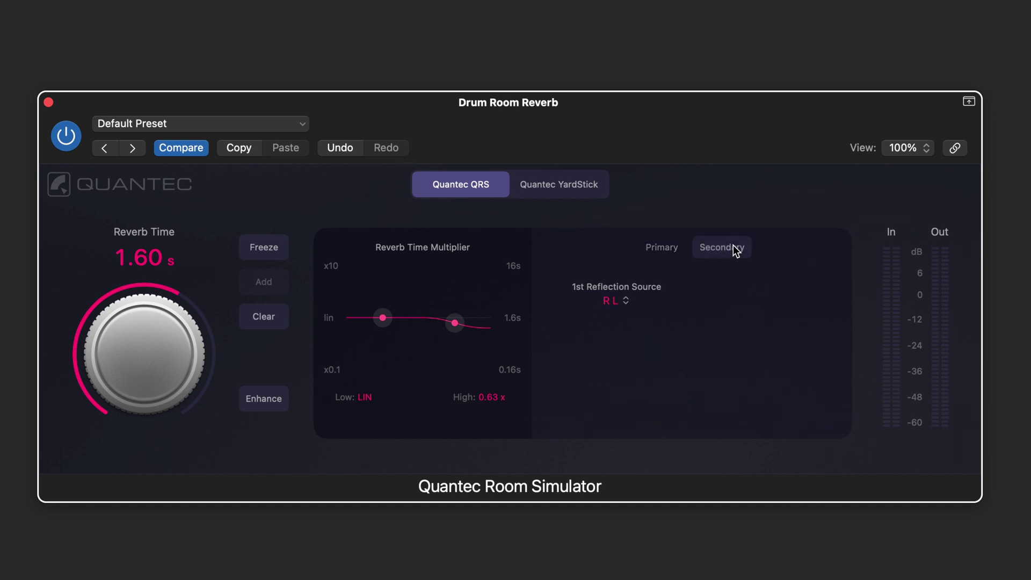
left_click(626, 304)
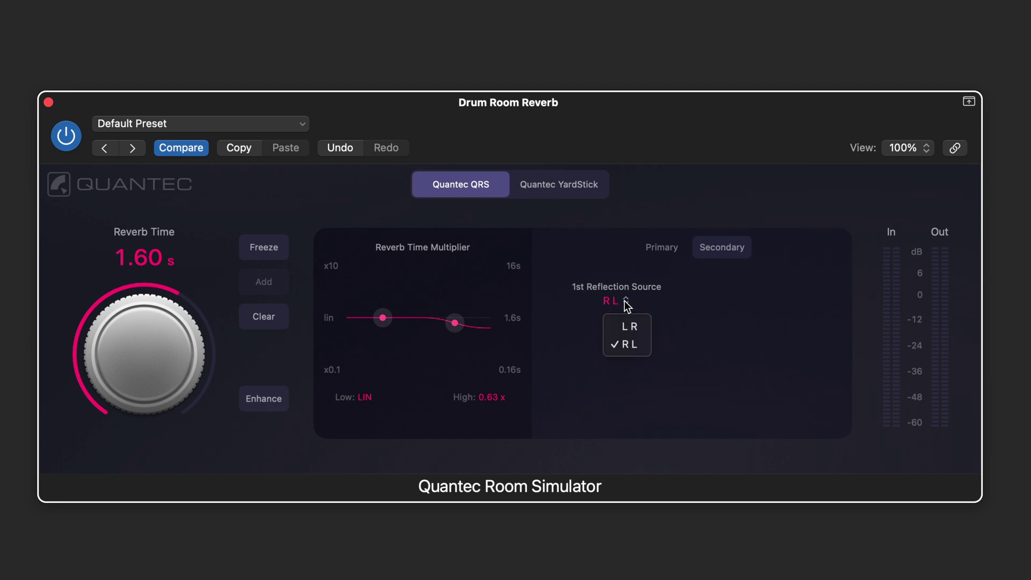
left_click(629, 325)
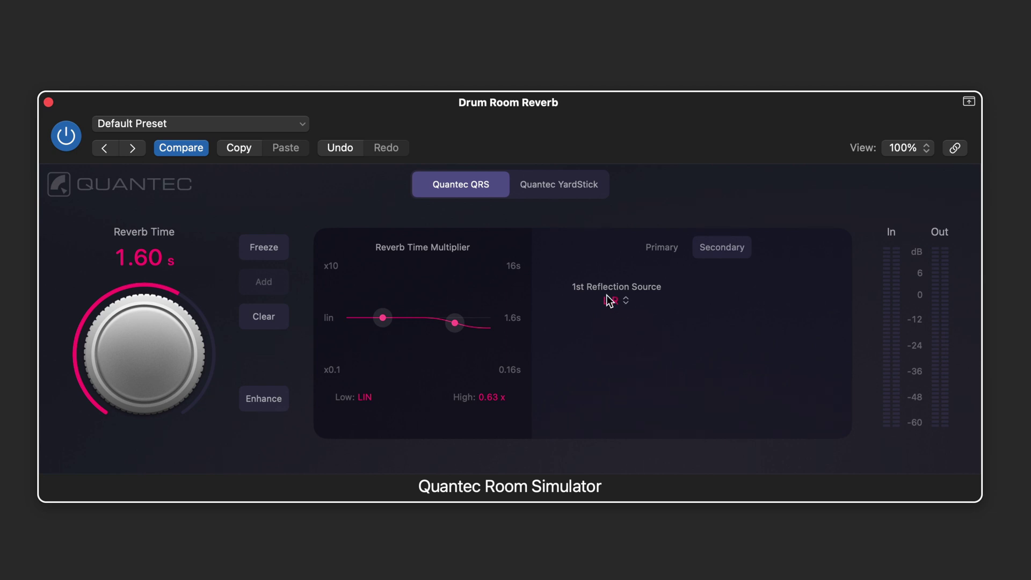
left_click(666, 248)
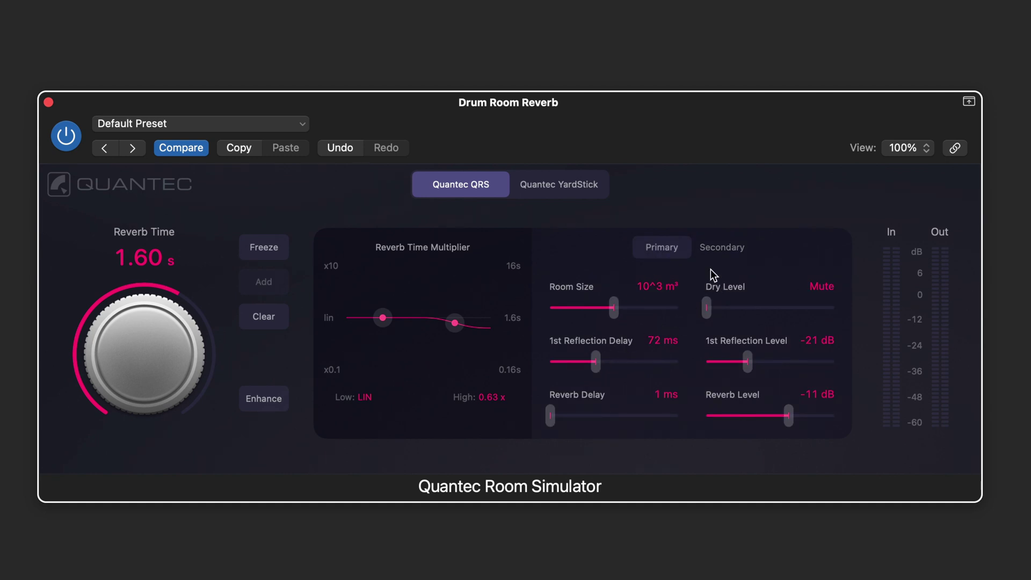
- Switch to YardStick in Medium mode with the high multiplier flattened to LIN
left_click(572, 185)
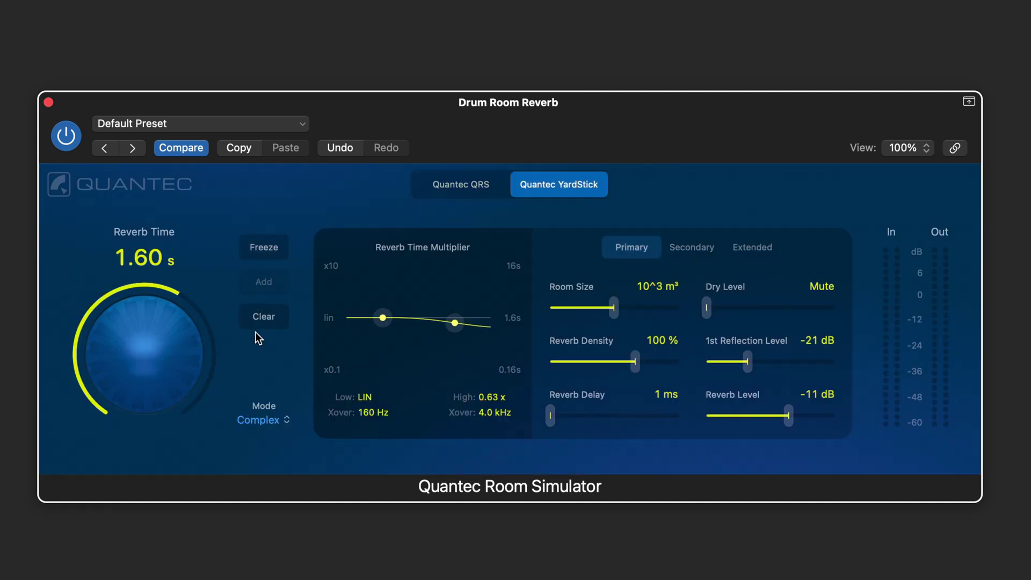
left_click(269, 426)
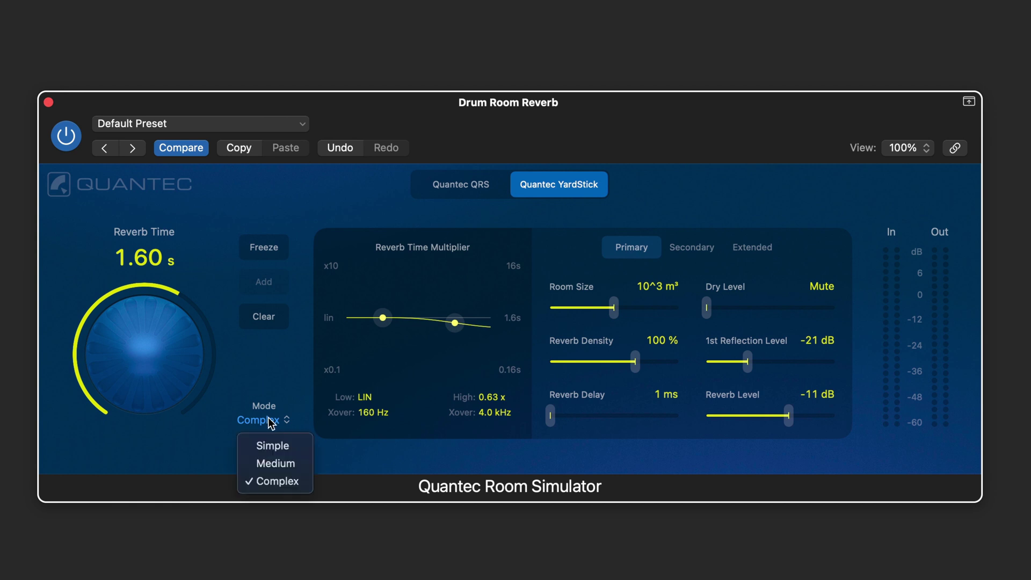
left_click(263, 462)
mouse_move(380, 317)
left_mouse_down()
mouse_move(380, 330)
mouse_move(382, 318)
left_mouse_up()
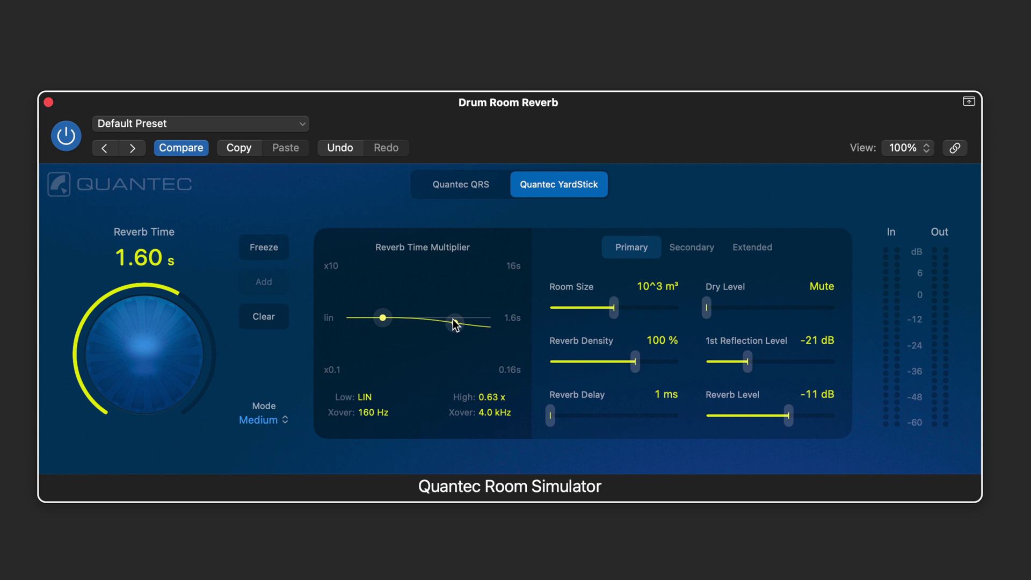
mouse_move(454, 323)
left_mouse_down()
mouse_move(456, 307)
mouse_move(455, 318)
left_mouse_up()
- Try room size, dry signal, density and reverb delay, then raise first reflection level to -13 dB
left_click_drag(614, 303, 558, 309)
mouse_move(708, 309)
left_mouse_down()
mouse_move(823, 310)
mouse_move(711, 315)
left_mouse_up()
left_click_drag(634, 363, 590, 364)
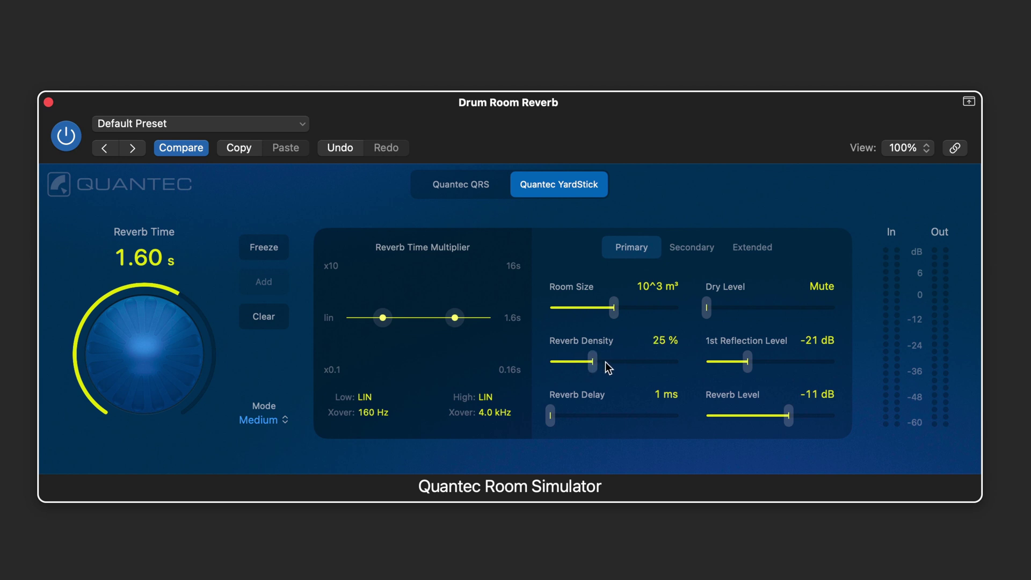
left_click_drag(550, 414, 525, 410)
left_click_drag(754, 361, 790, 361)
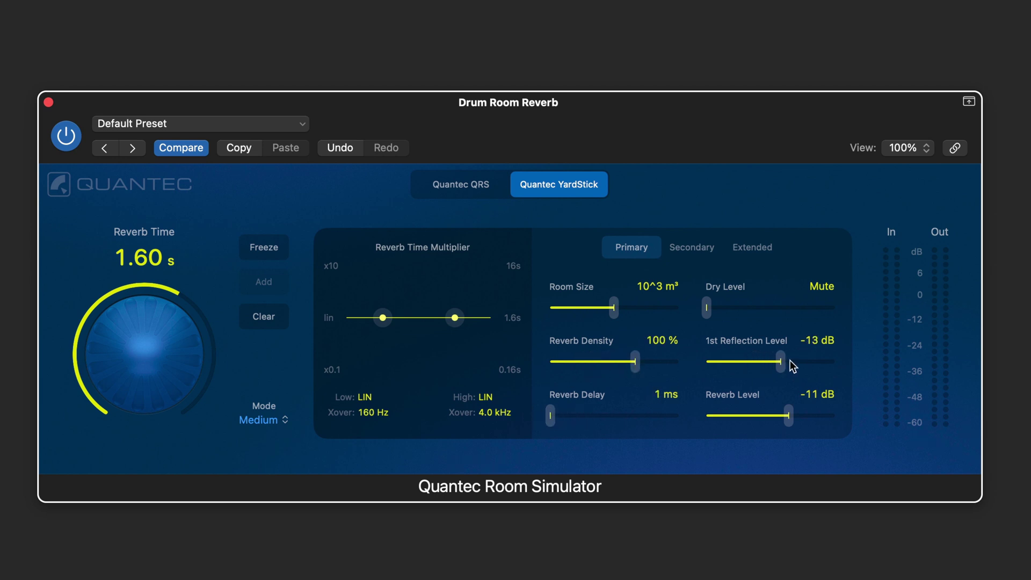
- On Secondary, set reflection delay 81 ms, -6 ms spread, and -10 dB bass below 160 Hz
left_click(692, 247)
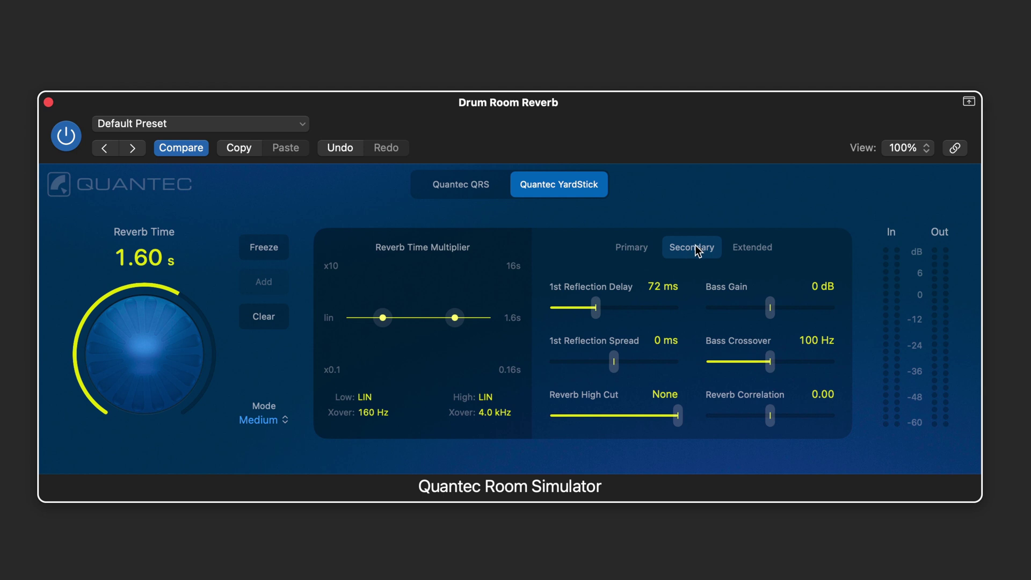
mouse_move(595, 308)
left_mouse_down()
mouse_move(561, 309)
mouse_move(613, 309)
left_mouse_up()
mouse_move(769, 305)
left_mouse_down()
mouse_move(736, 306)
mouse_move(757, 307)
left_mouse_up()
mouse_move(769, 357)
left_mouse_down()
mouse_move(743, 360)
mouse_move(783, 360)
left_mouse_up()
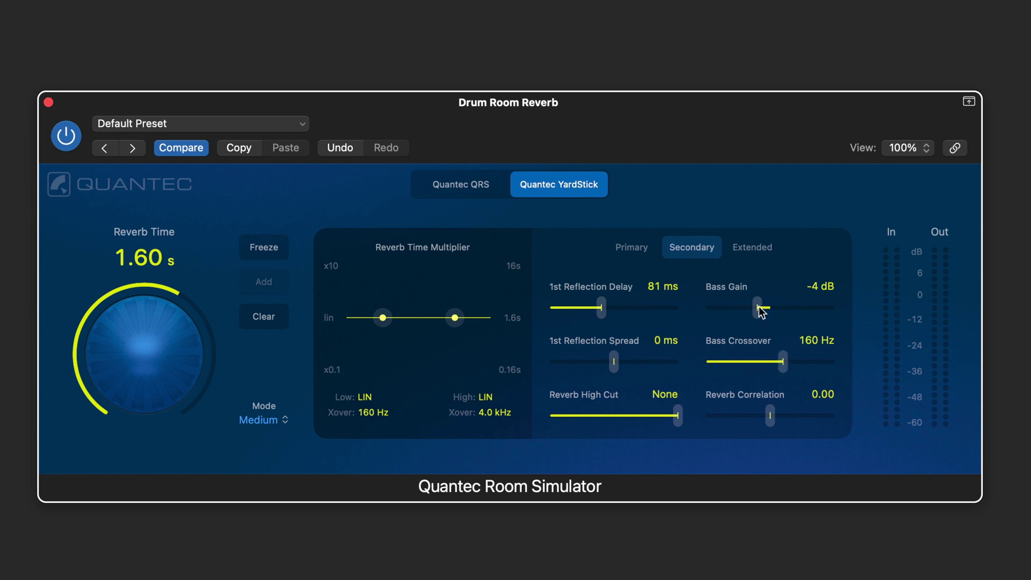
left_click_drag(758, 307, 739, 309)
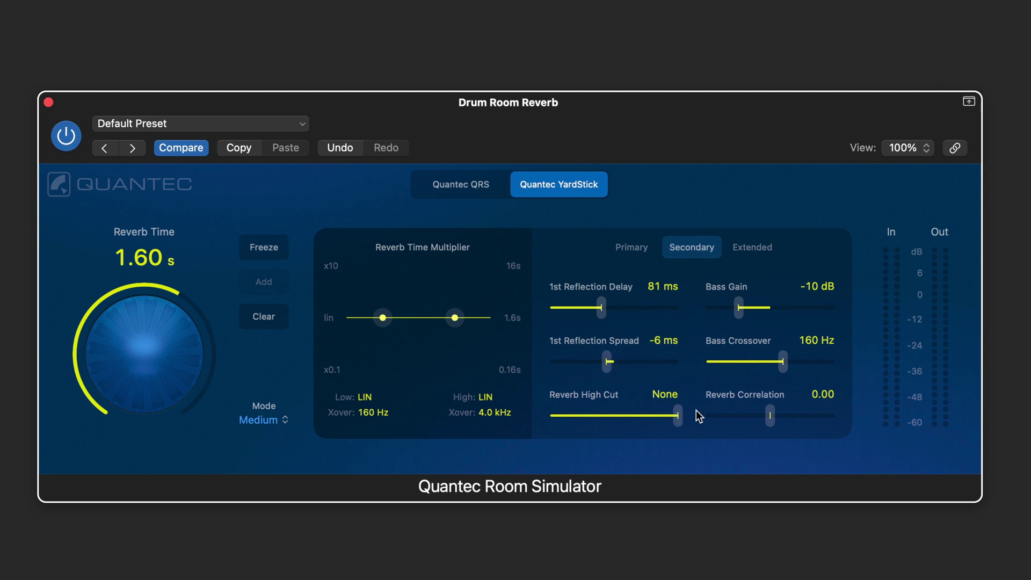
left_click_drag(769, 411, 707, 417)
- Reset correlation to 0.00 and choose L correlation pattern 7 and R pattern 28 on Extended
left_click(708, 417, "alt")
left_click(754, 246)
left_click(768, 302)
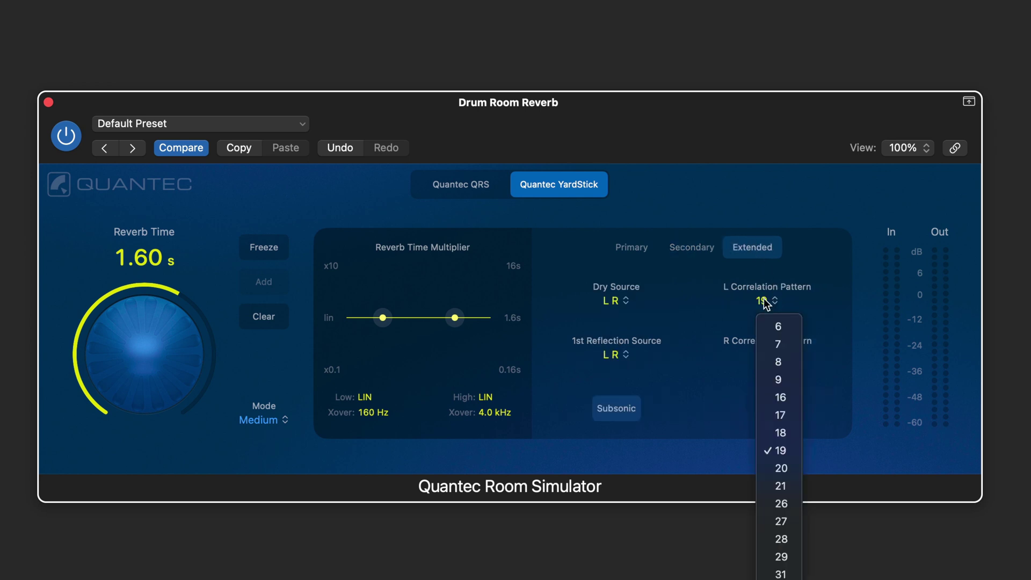
left_click(771, 346)
left_click(763, 354)
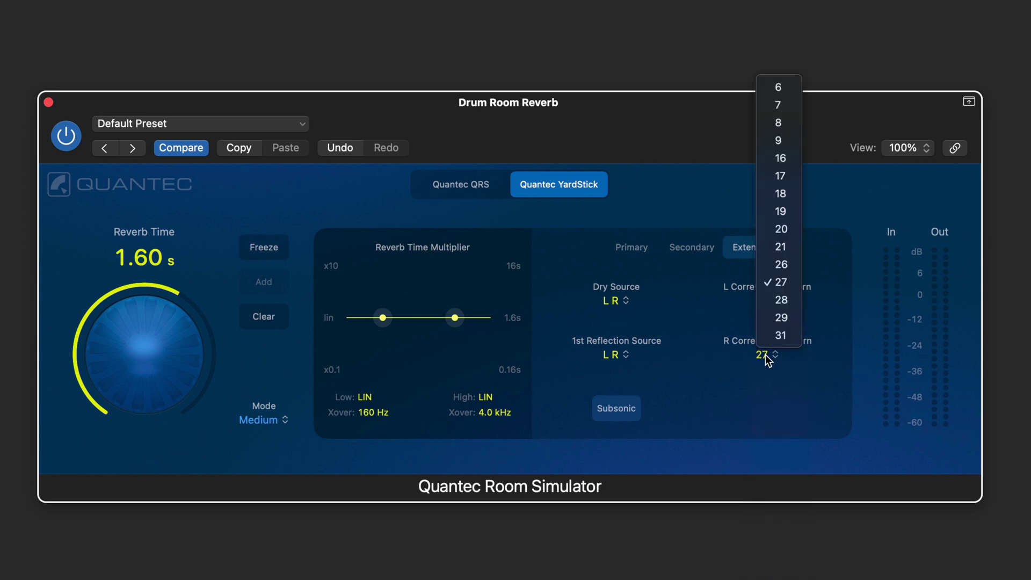
left_click(792, 295)
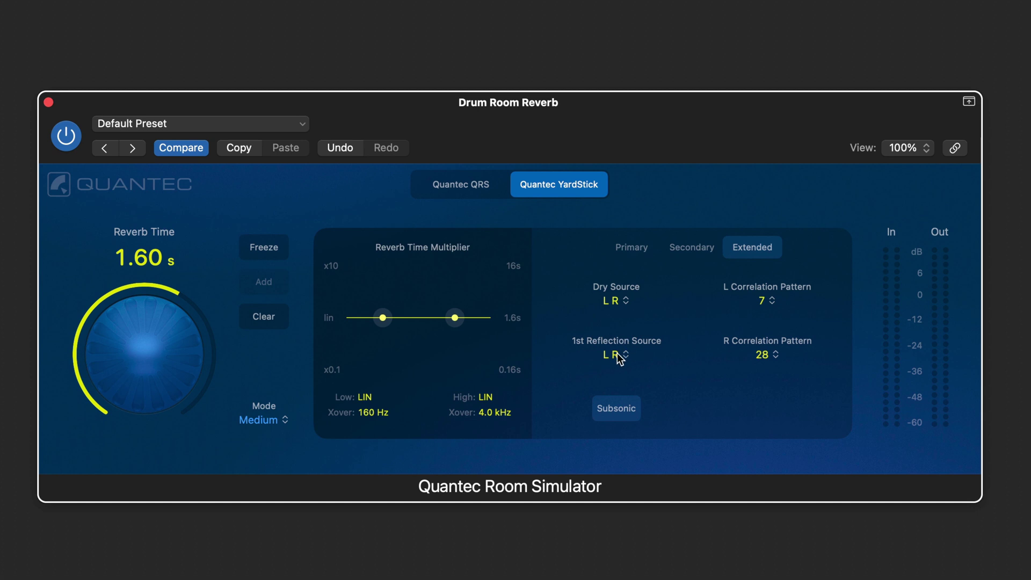
left_click(634, 246)
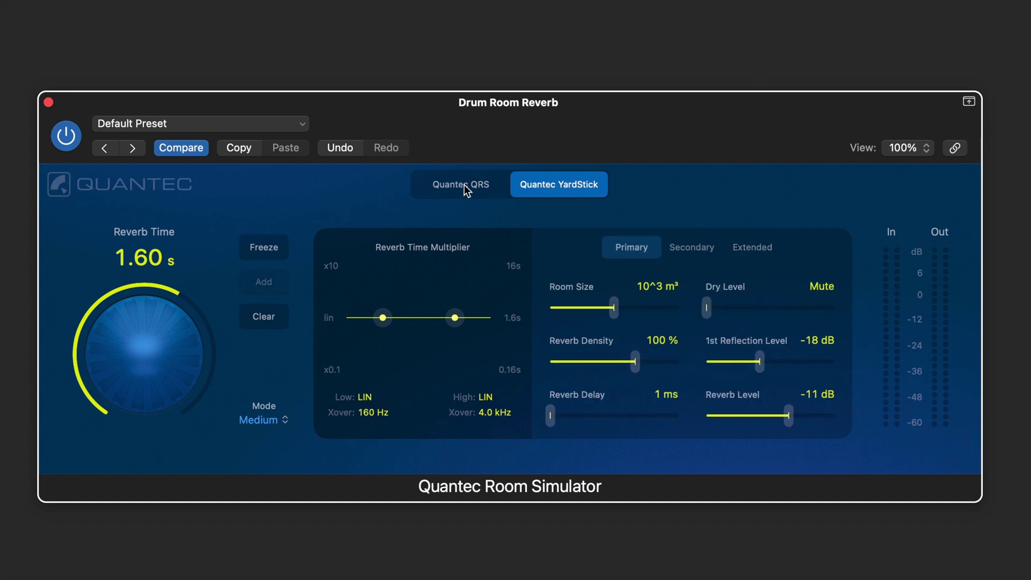
- In QRS, set room size 10^4 m³, reverb time 2.50 s and low decay 0.40 x
left_click(464, 185)
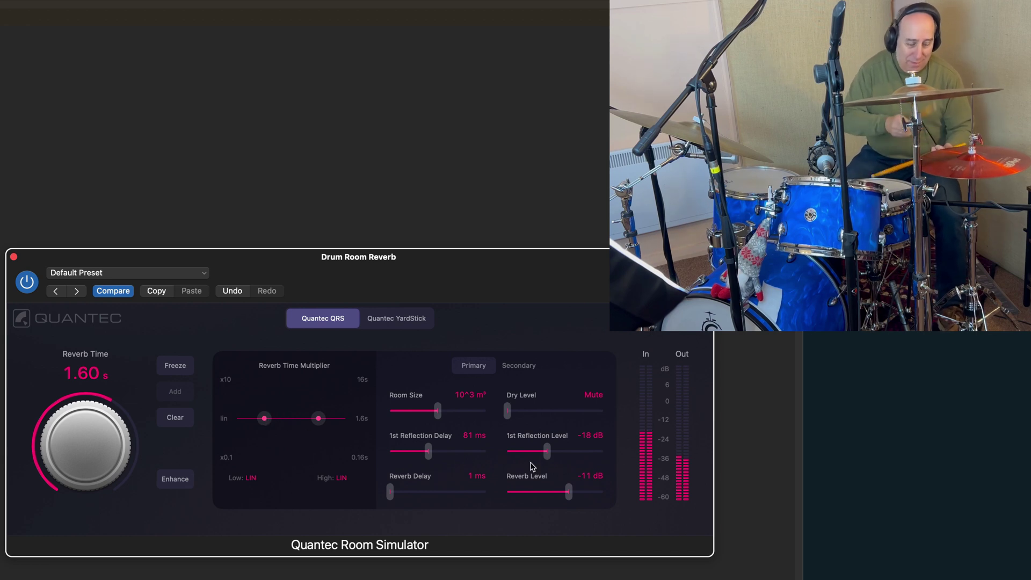
left_click_drag(437, 412, 449, 411)
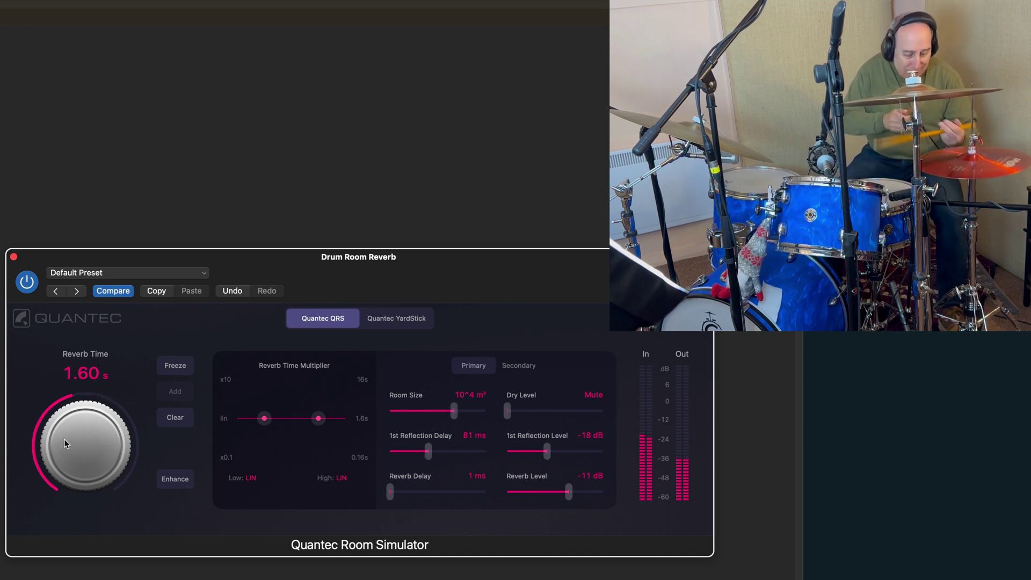
left_click_drag(64, 439, 67, 418)
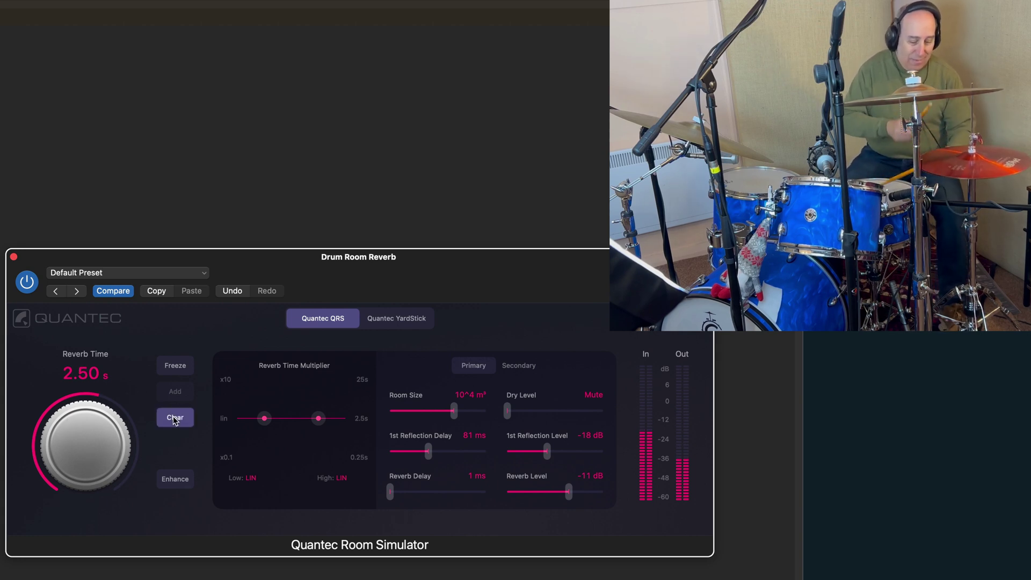
left_click_drag(265, 418, 264, 426)
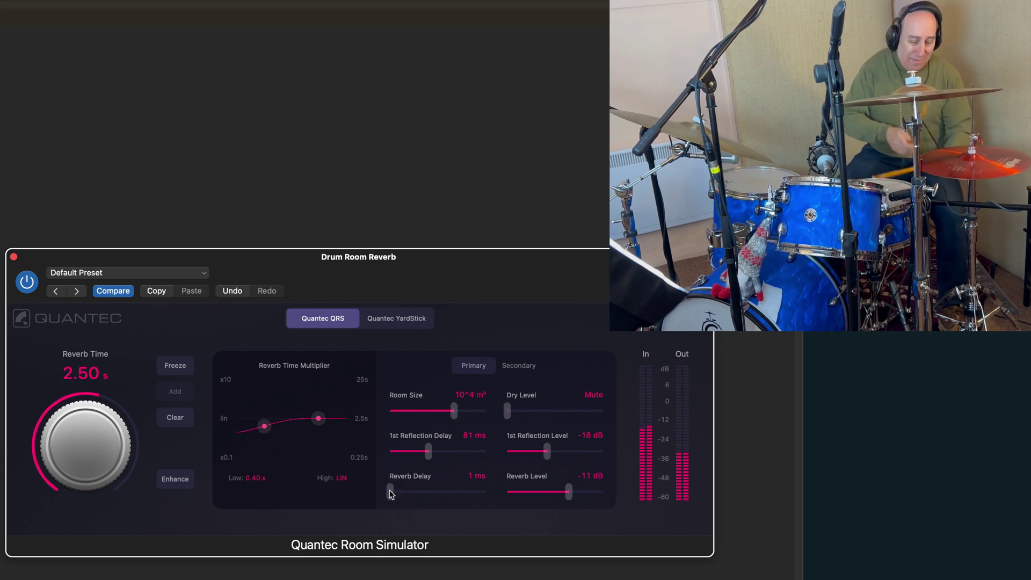
left_click_drag(391, 491, 395, 491)
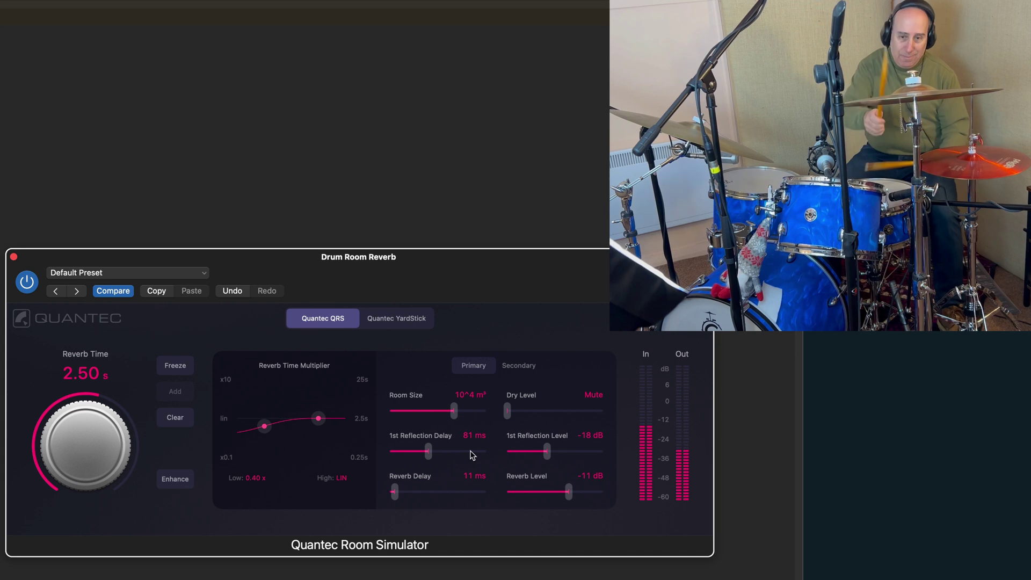
- Dial first reflections to 60 ms at -21 dB, reverb delay 28 ms and reverb level -8 dB
left_click_drag(429, 451, 474, 451)
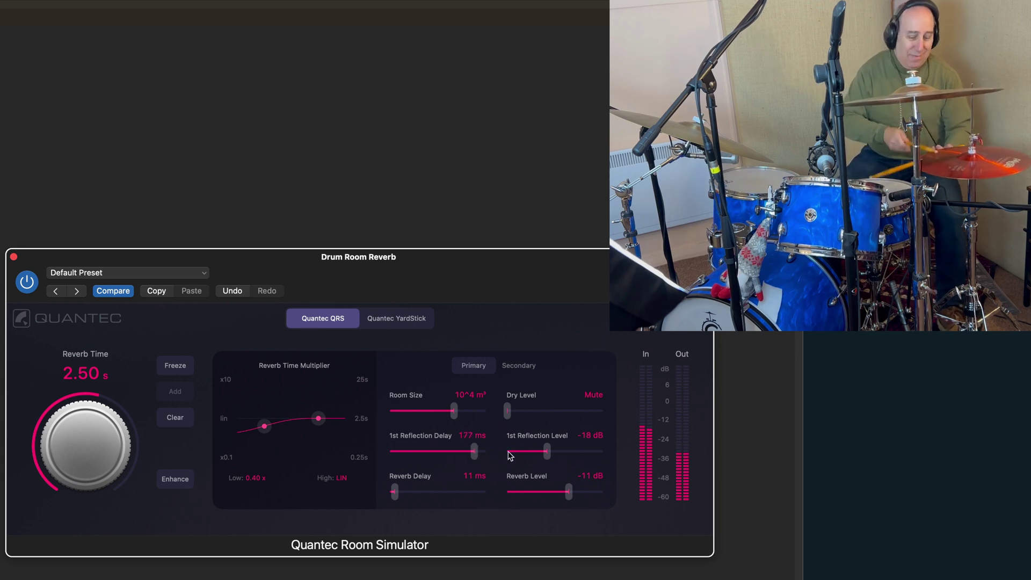
left_click_drag(546, 451, 595, 453)
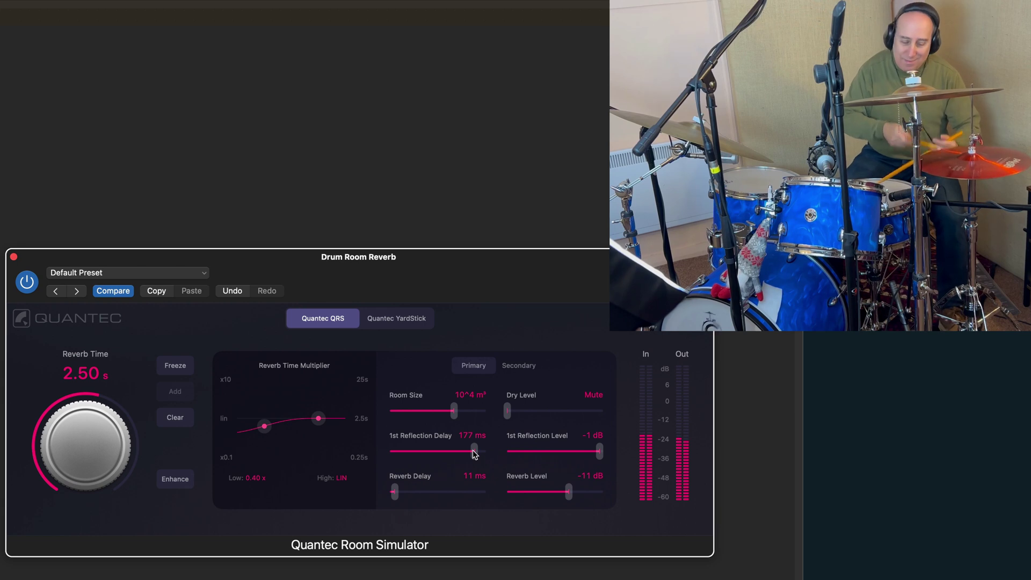
left_click_drag(596, 453, 556, 452)
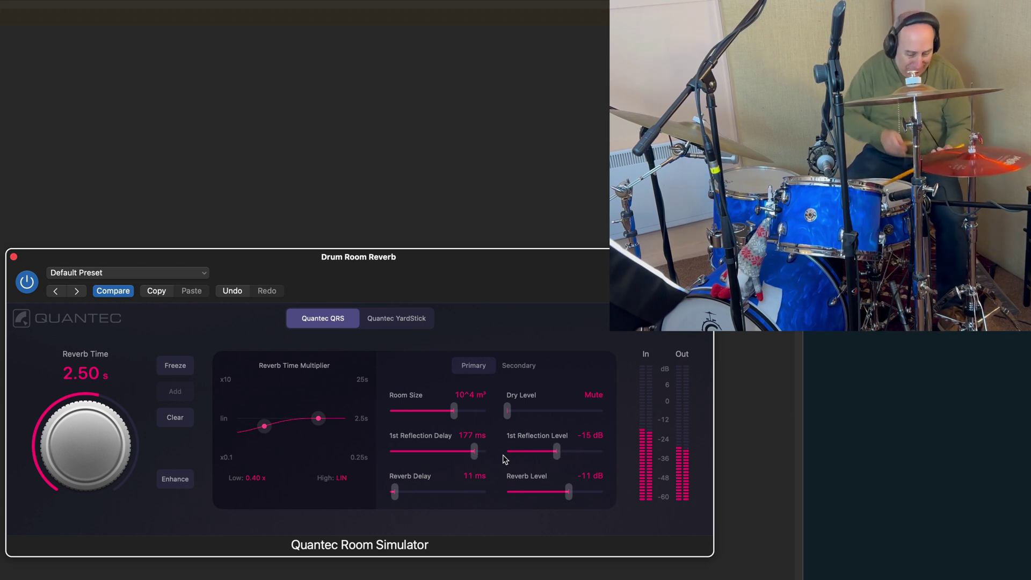
left_click_drag(475, 453, 417, 455)
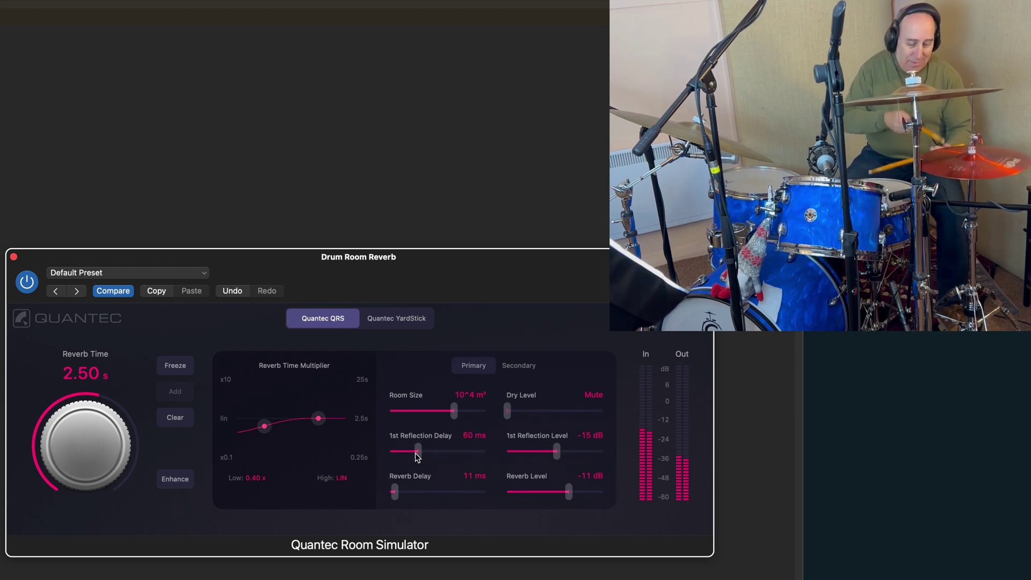
left_click_drag(557, 456, 538, 459)
left_click_drag(394, 491, 404, 491)
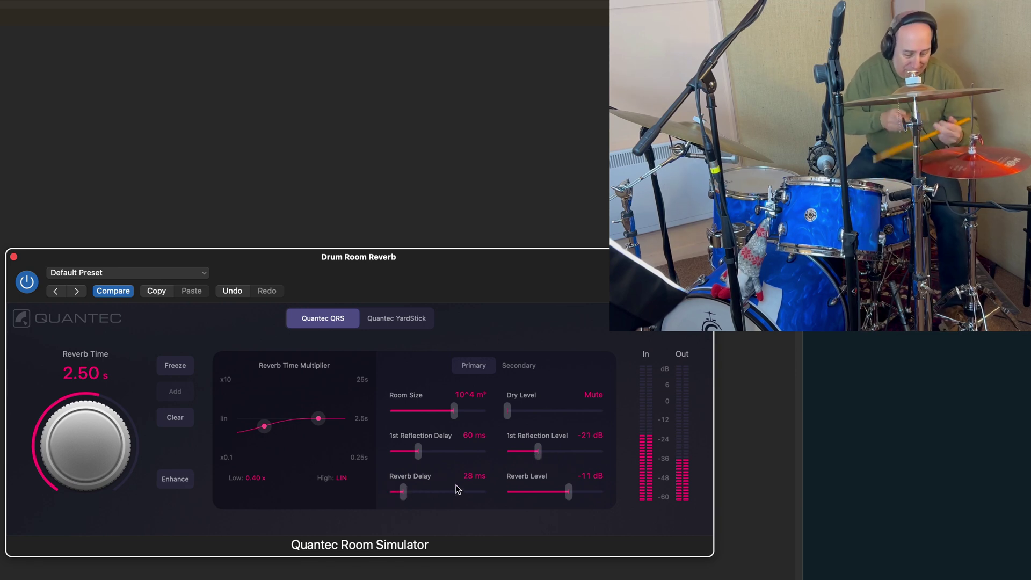
left_click_drag(568, 492, 579, 491)
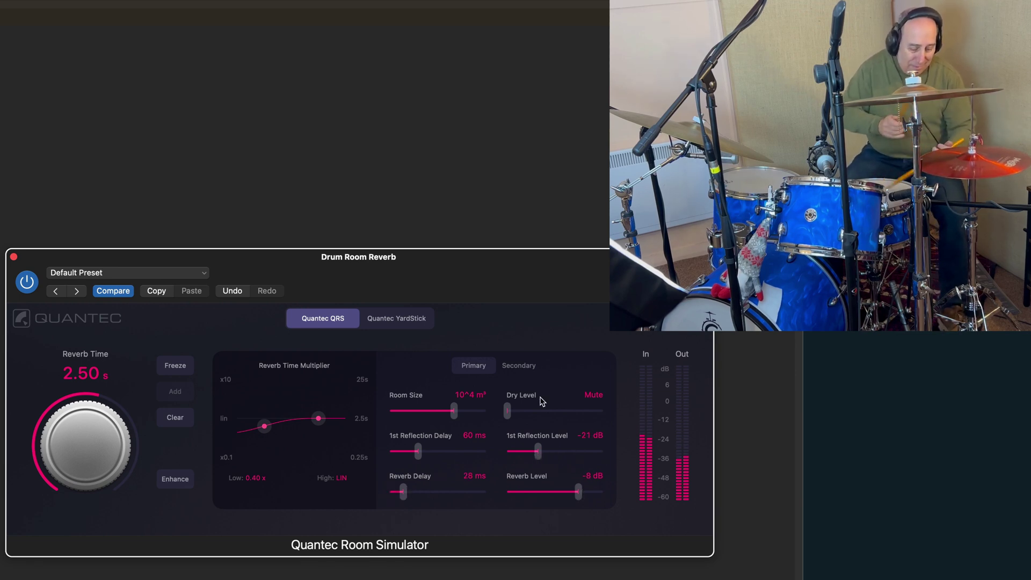
- Reverse the QRS 1st Reflection Source to R L on the Secondary page
left_click(521, 370)
left_click(437, 406)
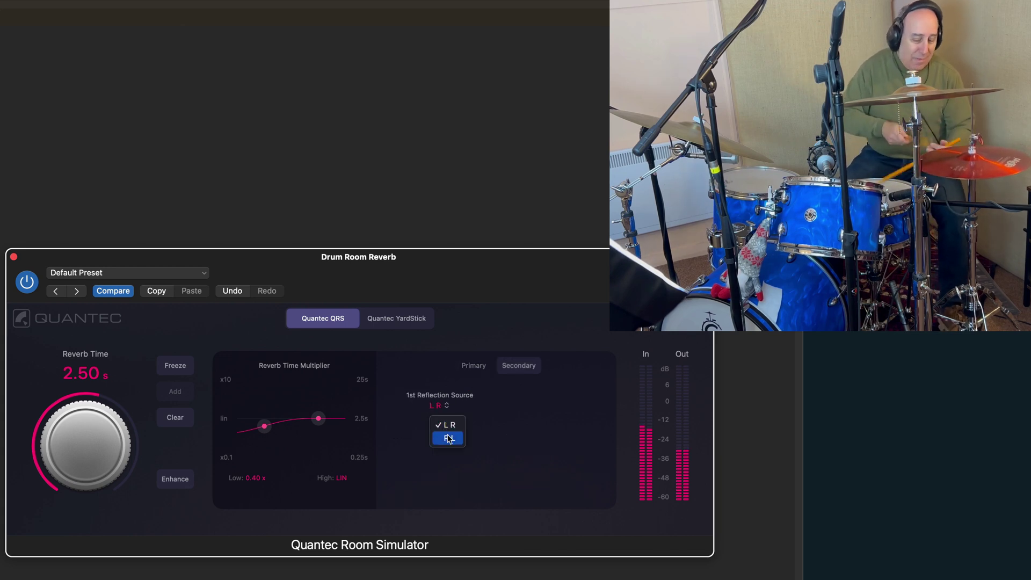
left_click(448, 439)
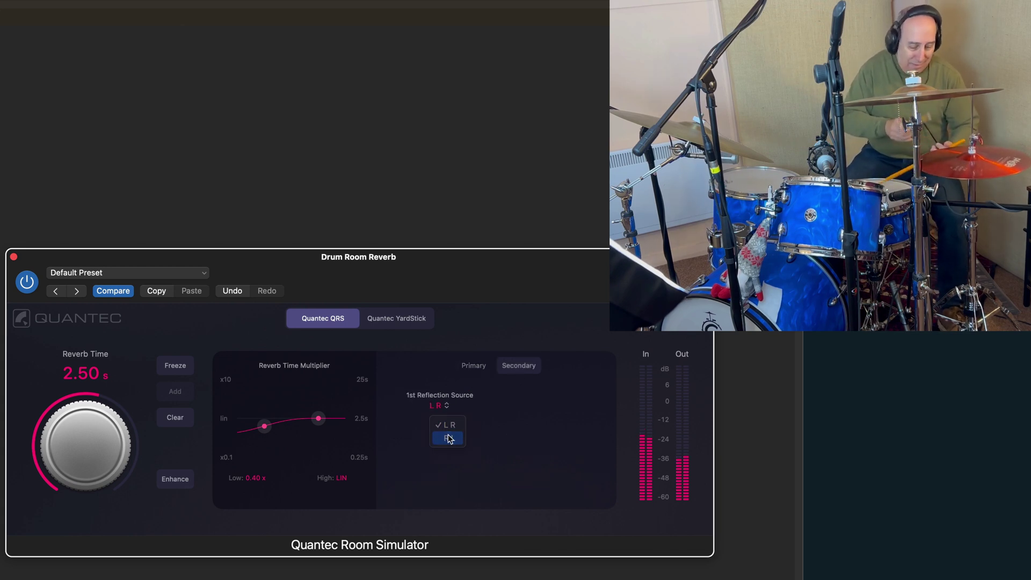
- Bypass the reverb and re-enable it to compare dry and wet drums
left_click(27, 282)
left_click(27, 281)
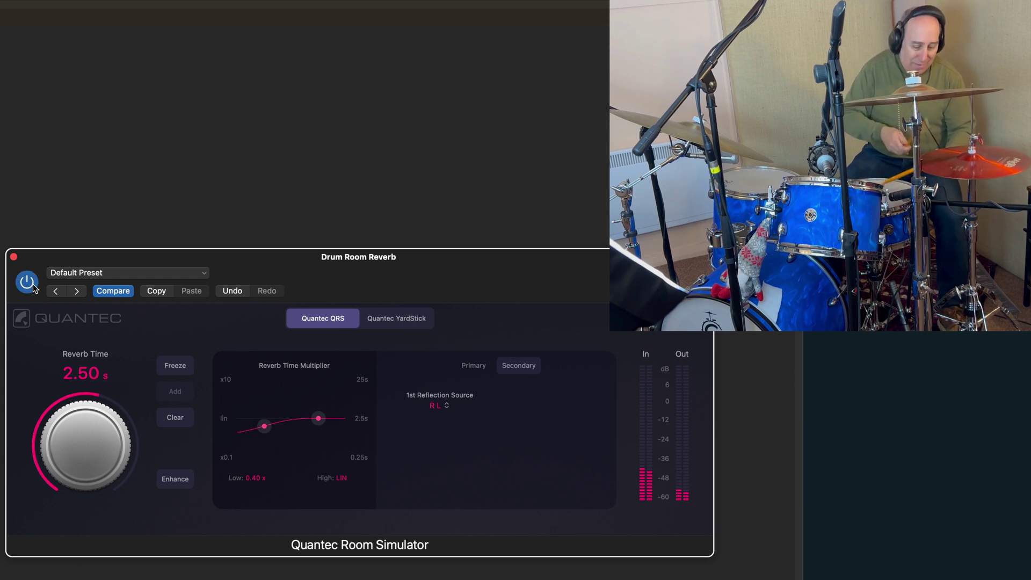
left_click(403, 319)
- Set YardStick Primary to 1.00 s reverb time, 10^3 m³ room, 10 % density, 20 ms delay, -5 dB level
left_click(452, 365)
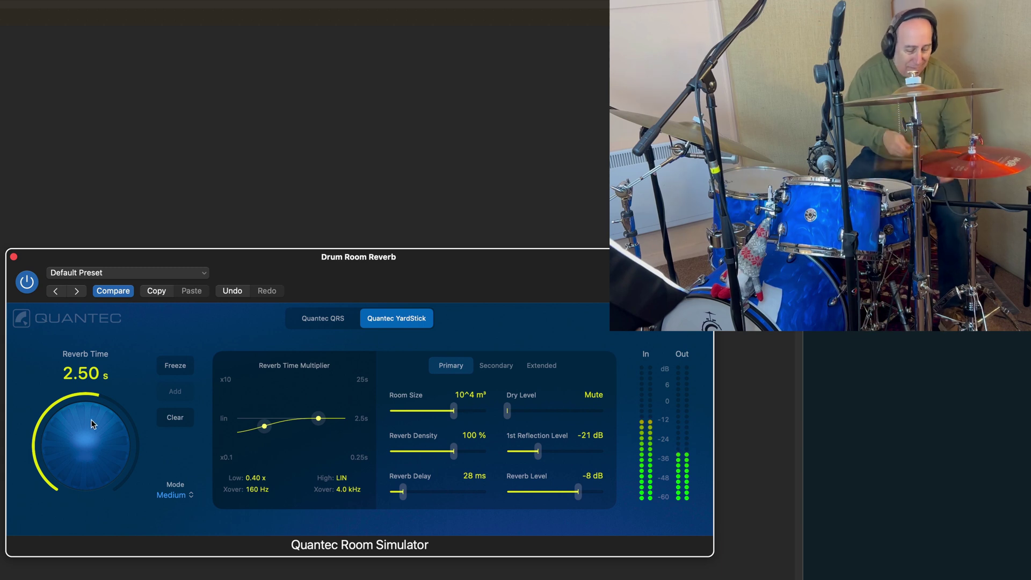
left_click_drag(93, 424, 93, 464)
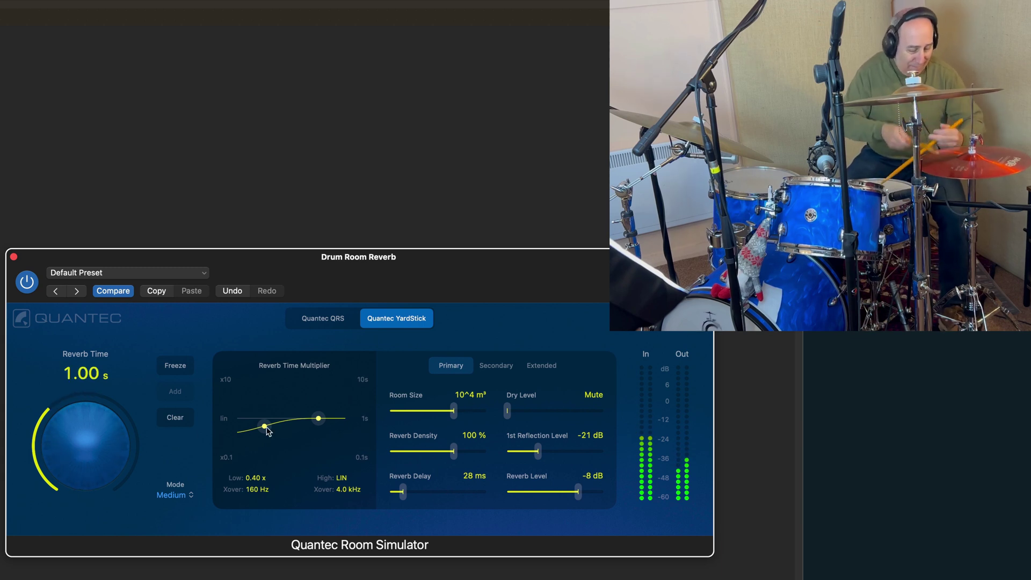
left_click_drag(454, 411, 402, 454)
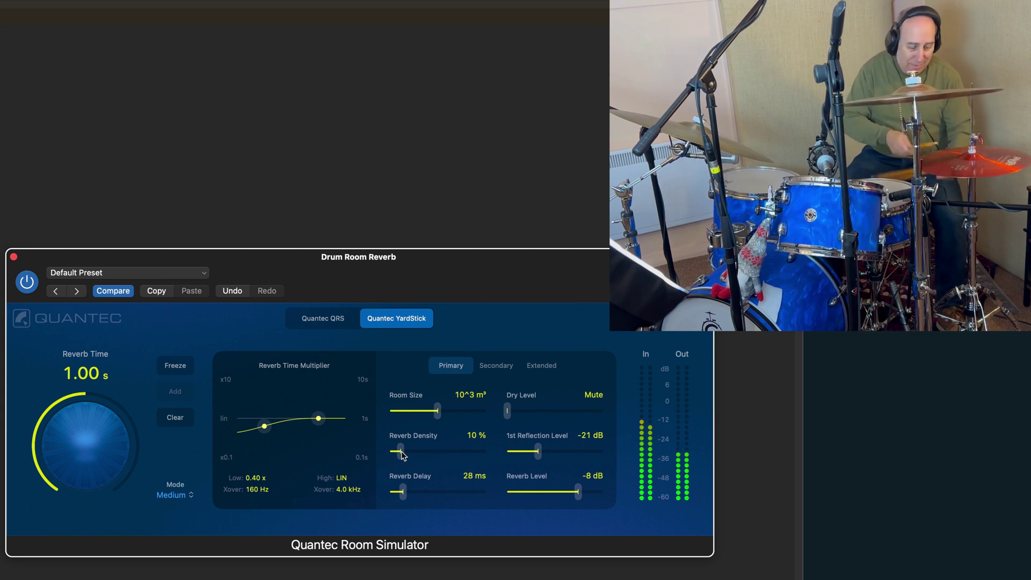
mouse_move(401, 454)
left_mouse_down()
mouse_move(474, 453)
mouse_move(401, 454)
left_mouse_up()
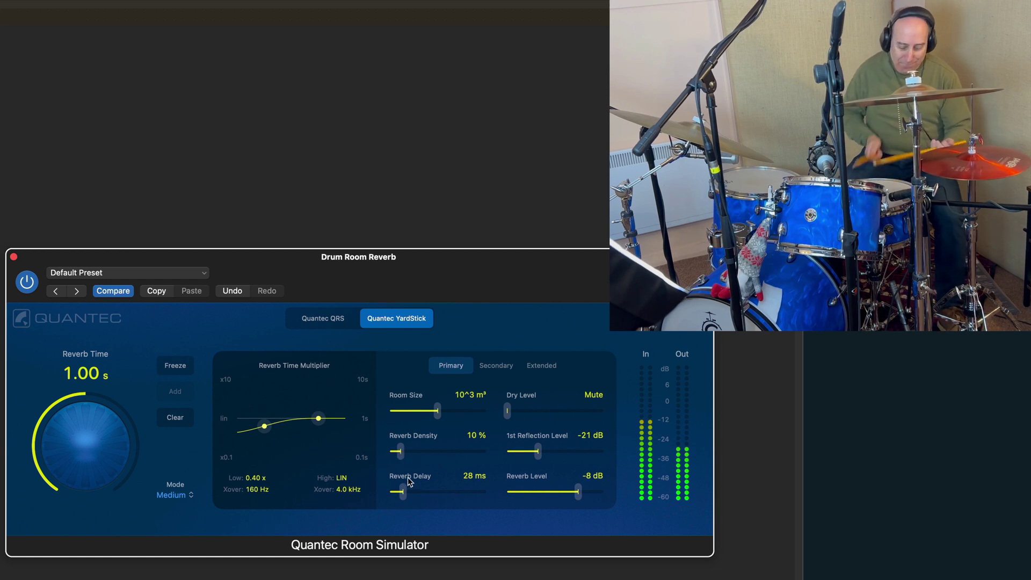
left_click_drag(403, 491, 399, 492)
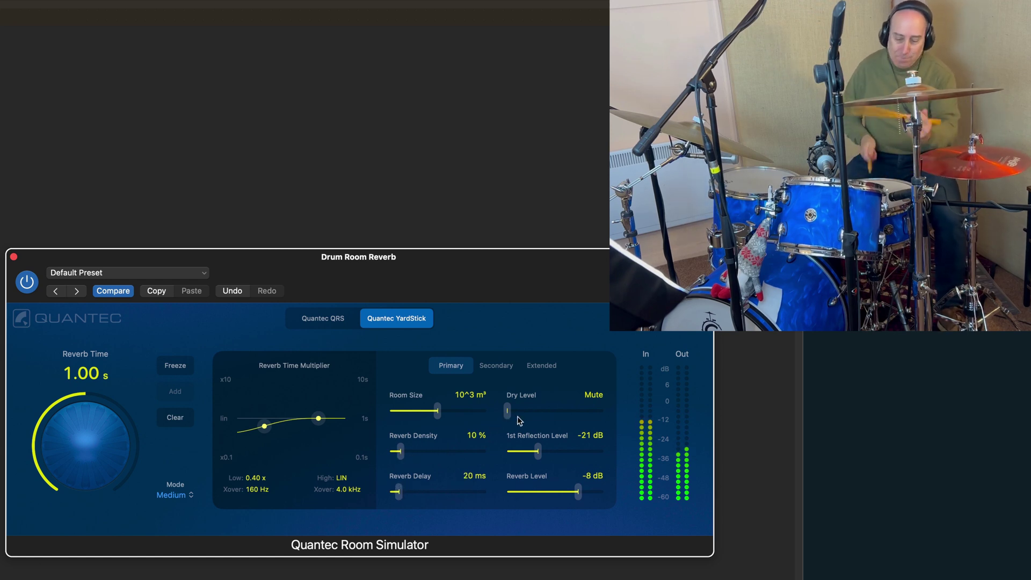
left_click_drag(577, 492, 590, 492)
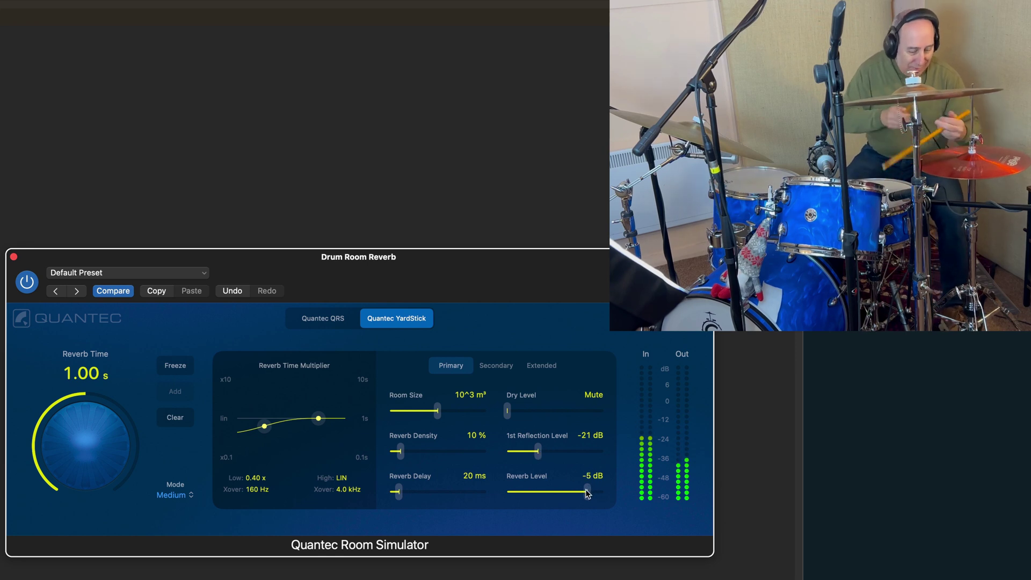
- On Secondary, set bass to +10 dB at 100 Hz and reflections to 39 ms delay, -37 ms spread
left_click(496, 366)
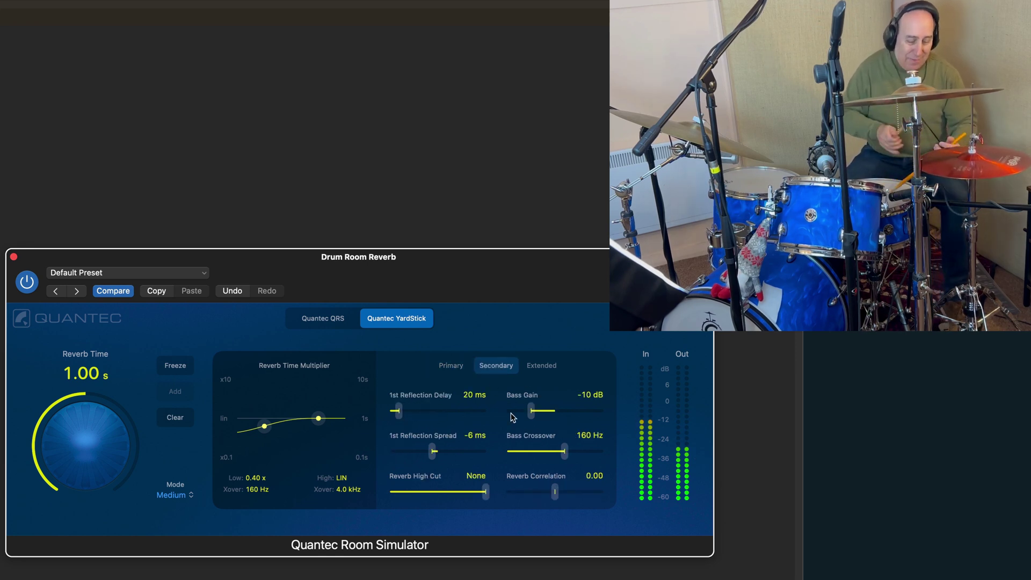
left_click_drag(534, 416, 555, 416)
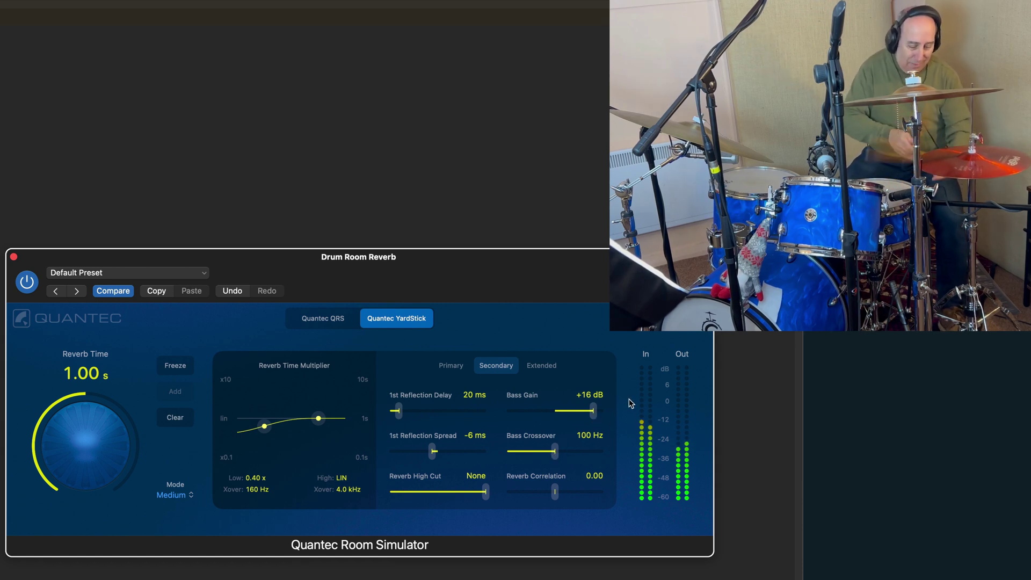
left_click_drag(595, 412, 575, 415)
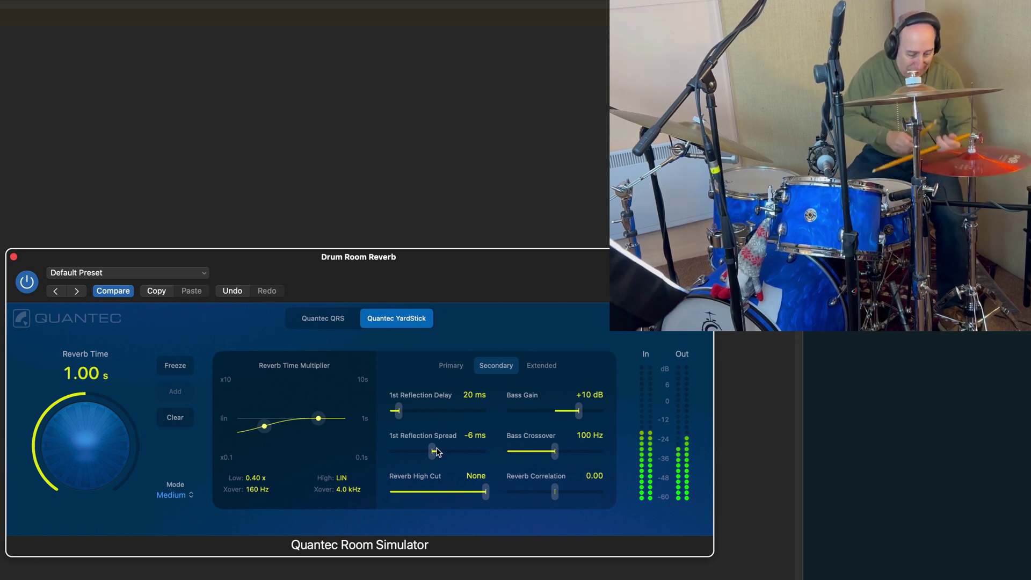
left_click_drag(436, 451, 475, 452)
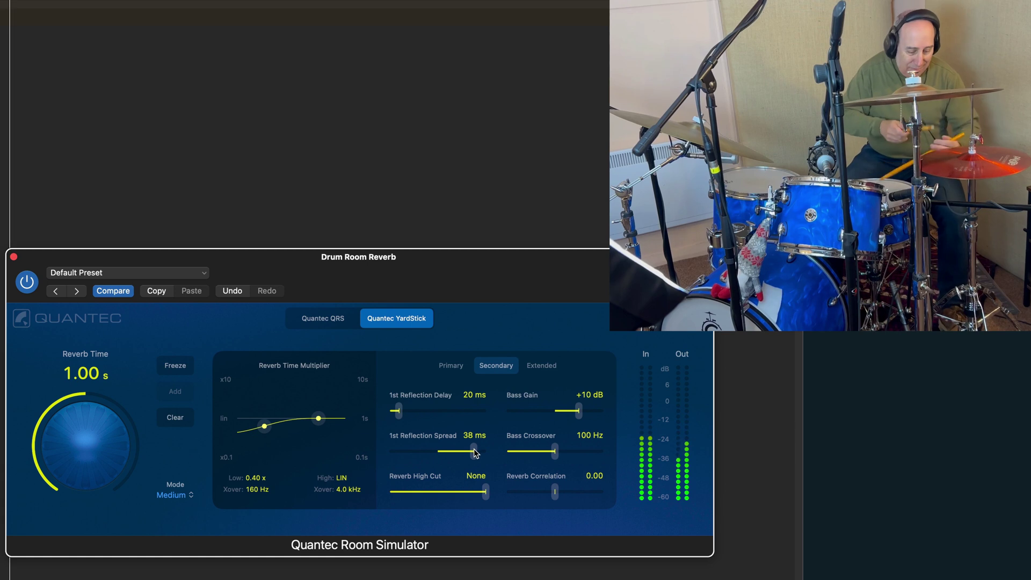
left_click_drag(476, 452, 429, 461)
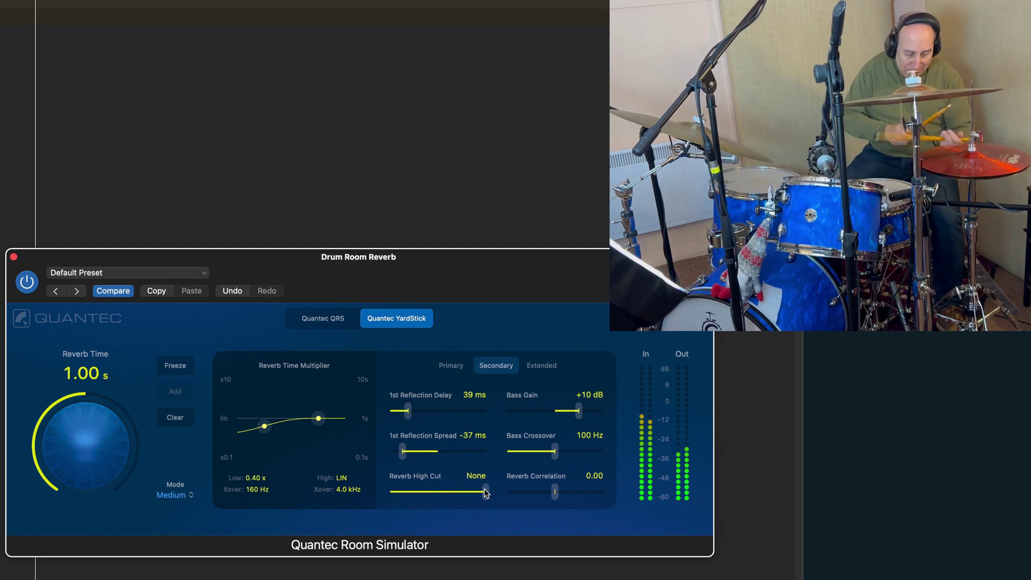
- Set high cut to 10.00 kHz and correlation to +0.25, and lower the 1st reflection level
left_click_drag(485, 492, 455, 493)
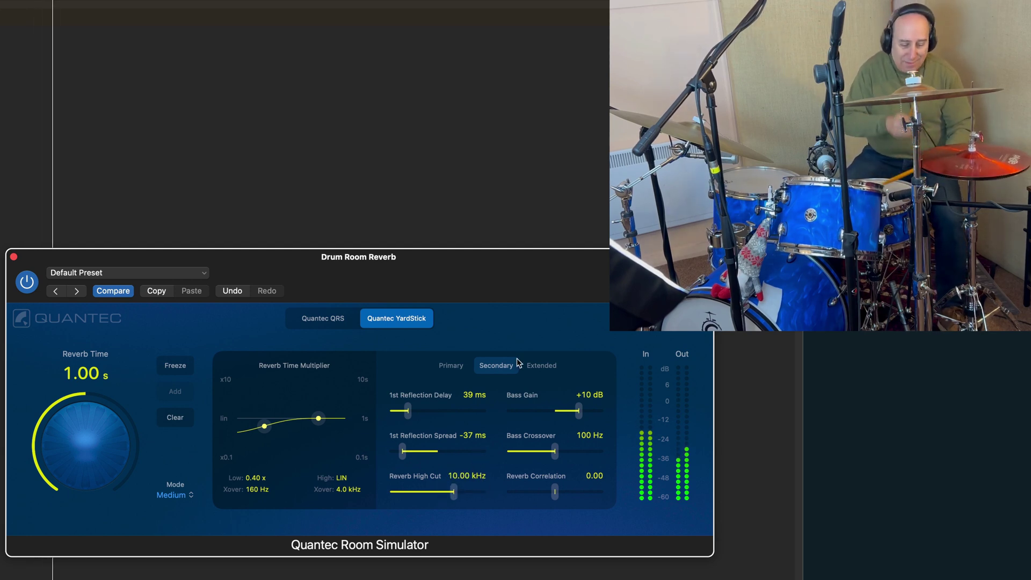
left_click_drag(556, 492, 578, 492)
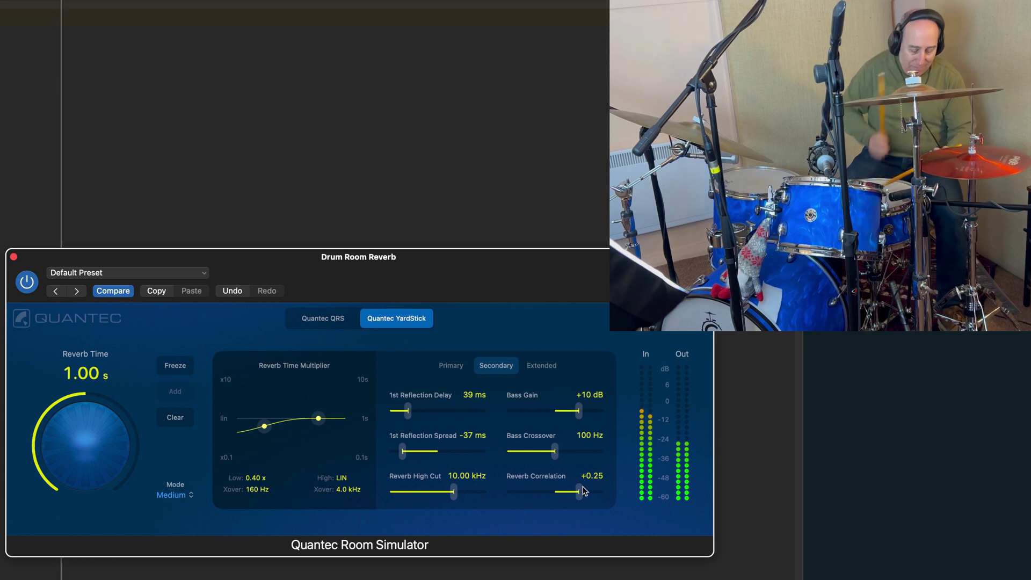
left_click(451, 365)
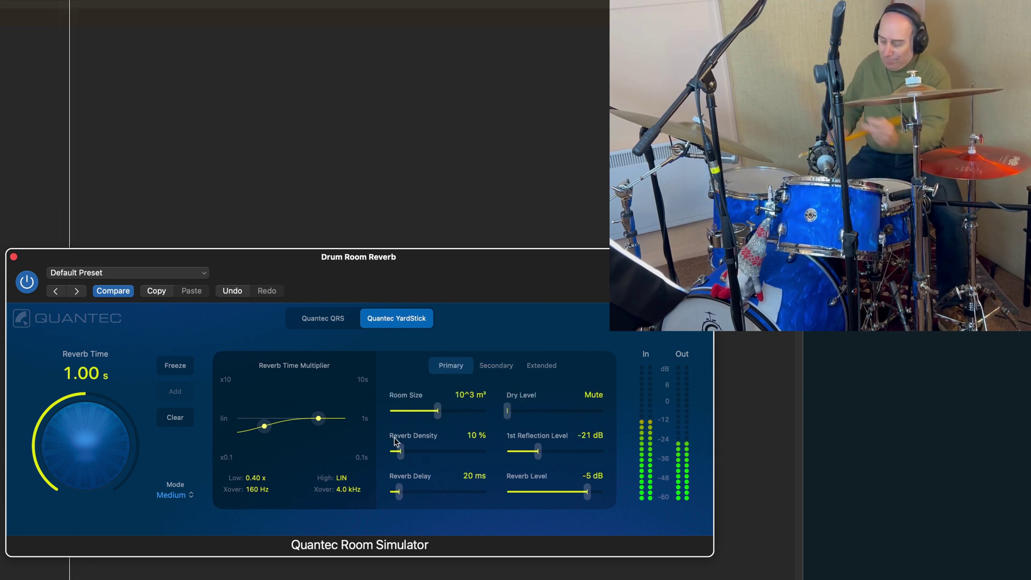
left_click_drag(541, 452, 528, 452)
left_click(496, 366)
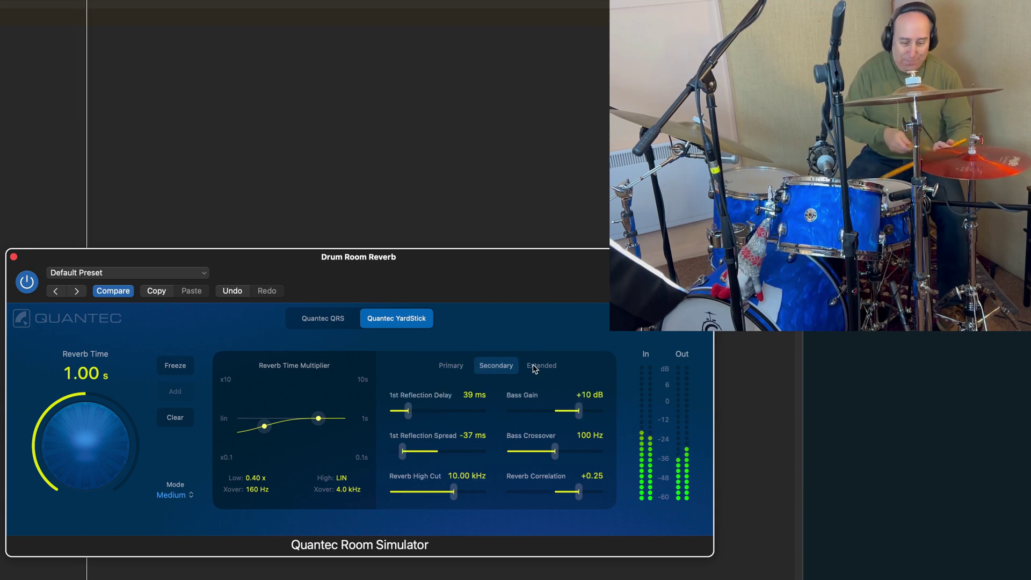
- On Extended, choose L R reflection source and L correlation pattern 16, then switch to QRS
left_click(542, 365)
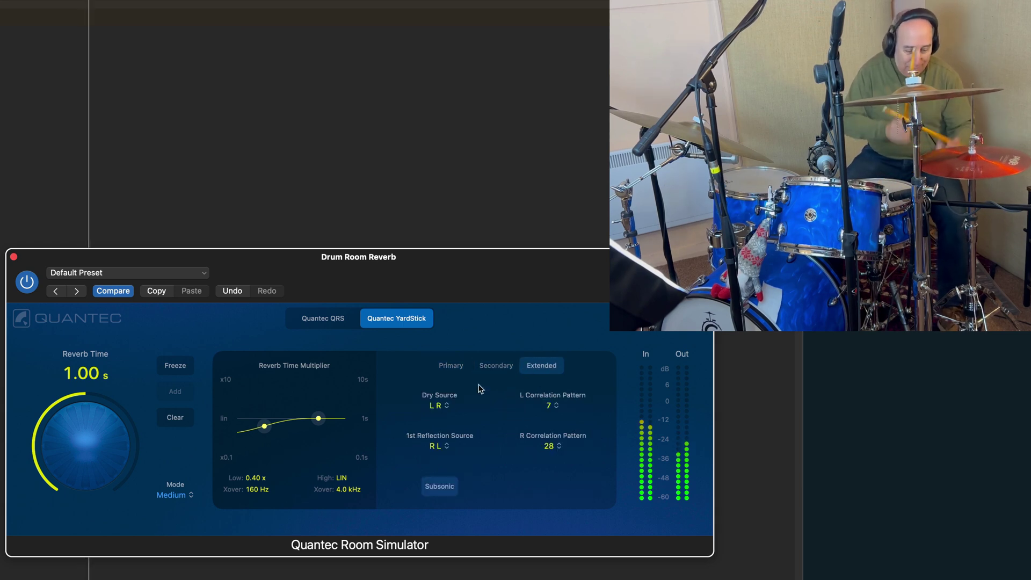
left_click(446, 447)
left_click(449, 465)
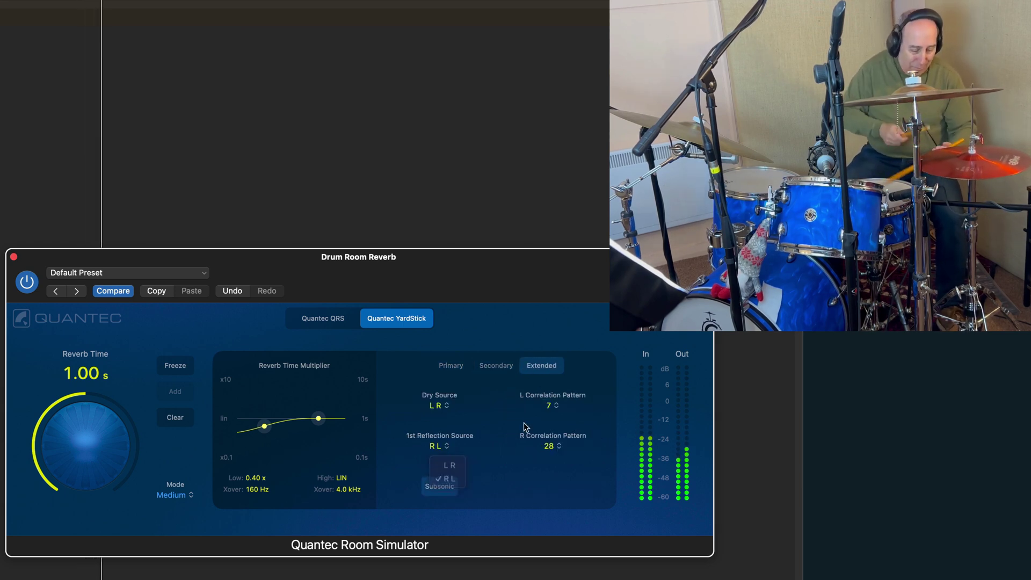
left_click(552, 406)
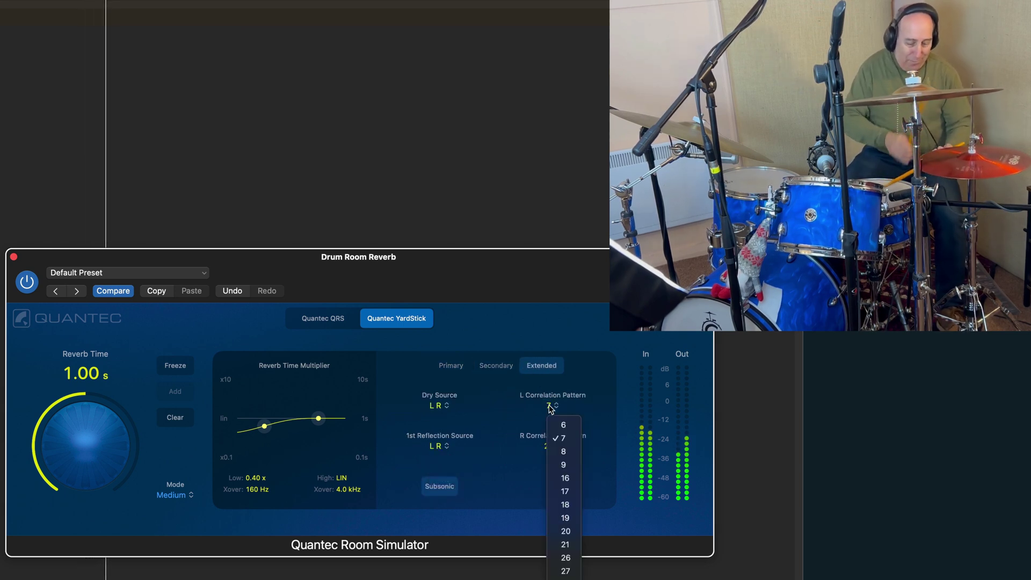
left_click(565, 477)
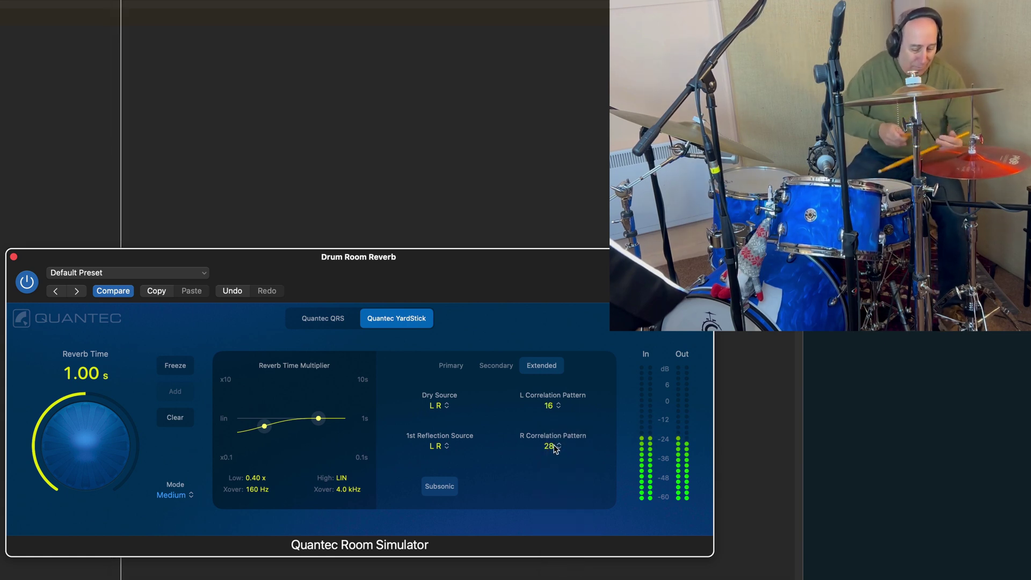
left_click(329, 317)
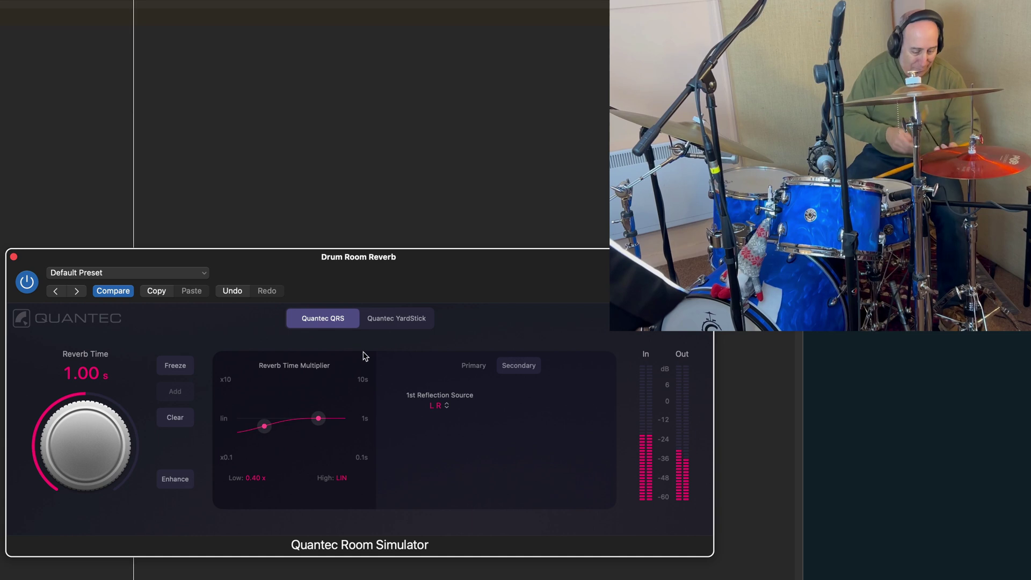
left_click(26, 283)
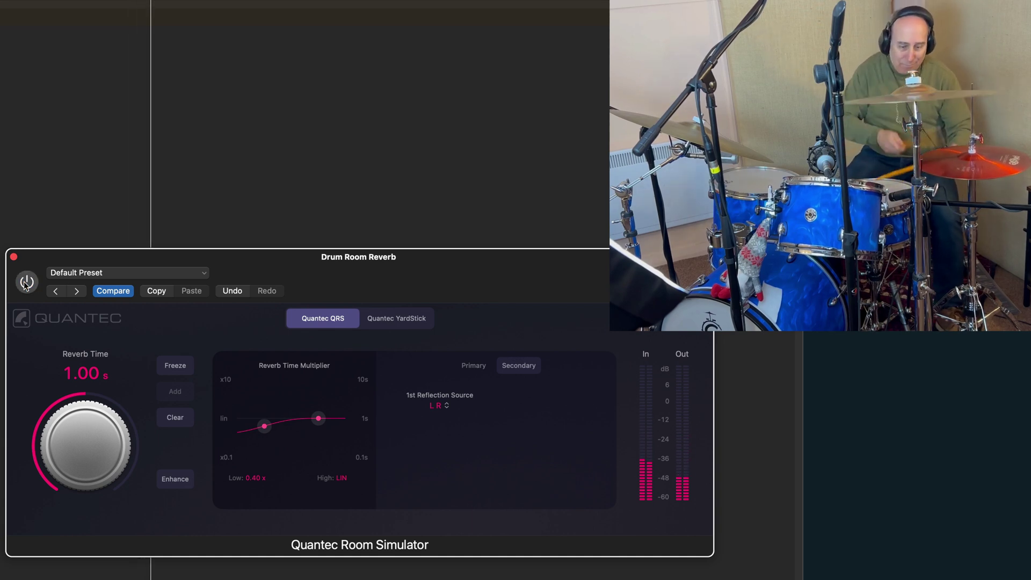
left_click(25, 283)
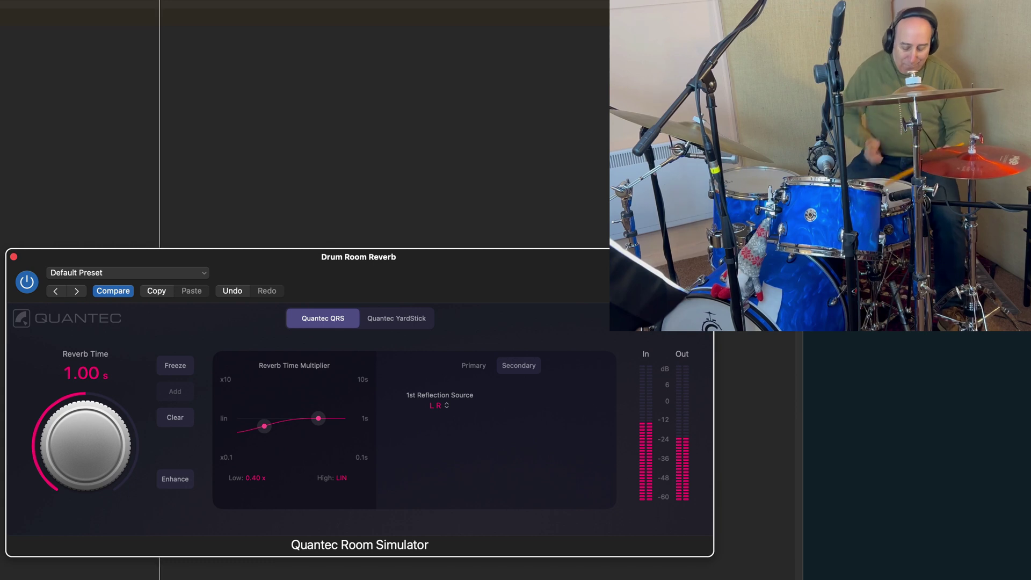